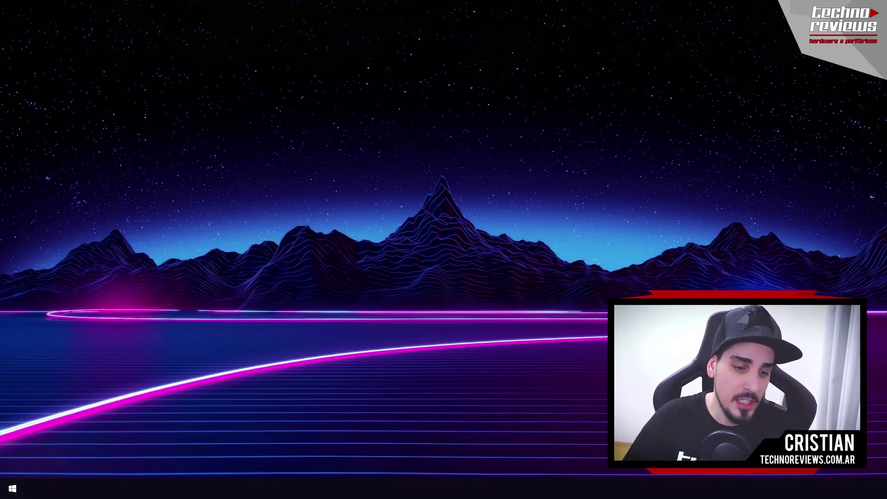
- Open the user's temporary files folder by running %temp% from the Run (Ejecutar) dialog
key("super")
type("ejecutar")
key("Return")
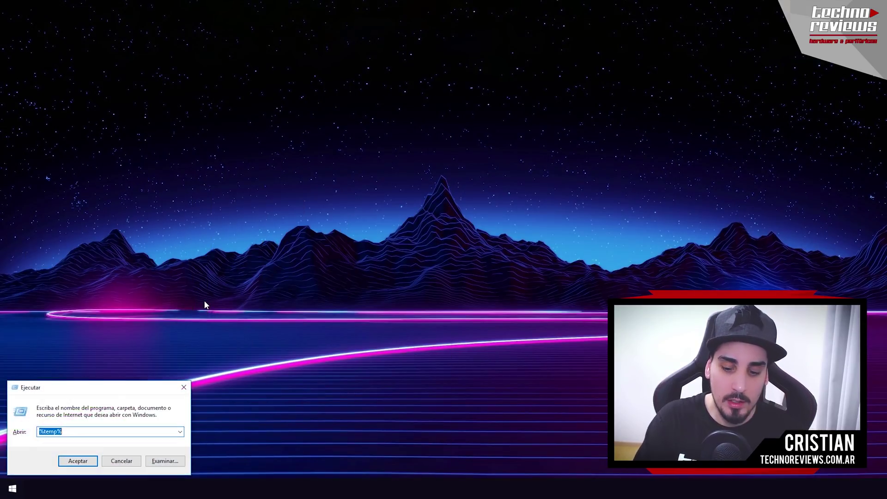
key("BackSpace")
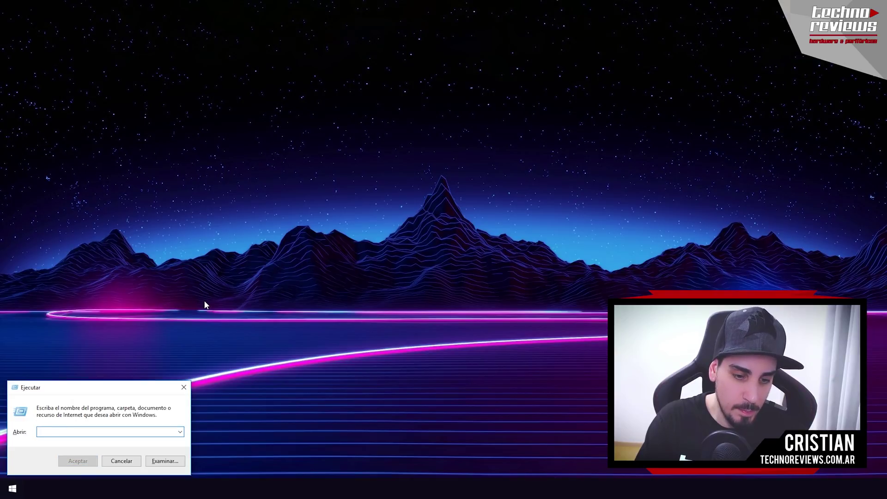
type("%temp%")
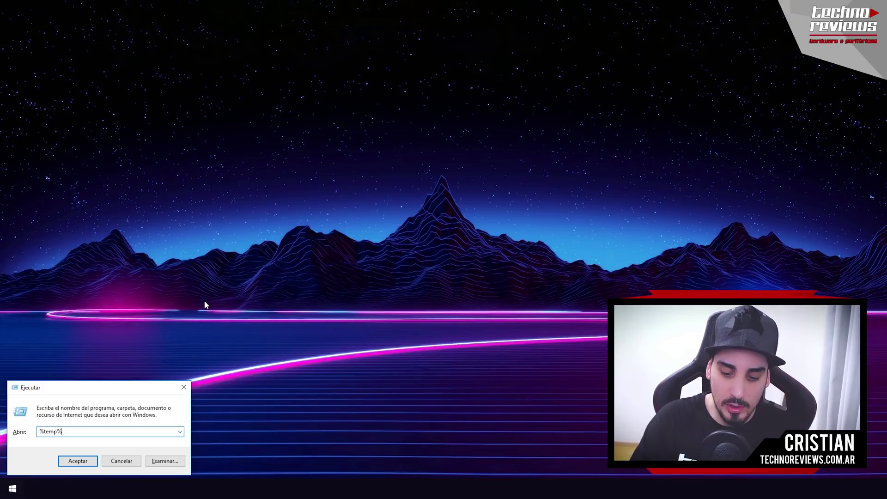
key("Return")
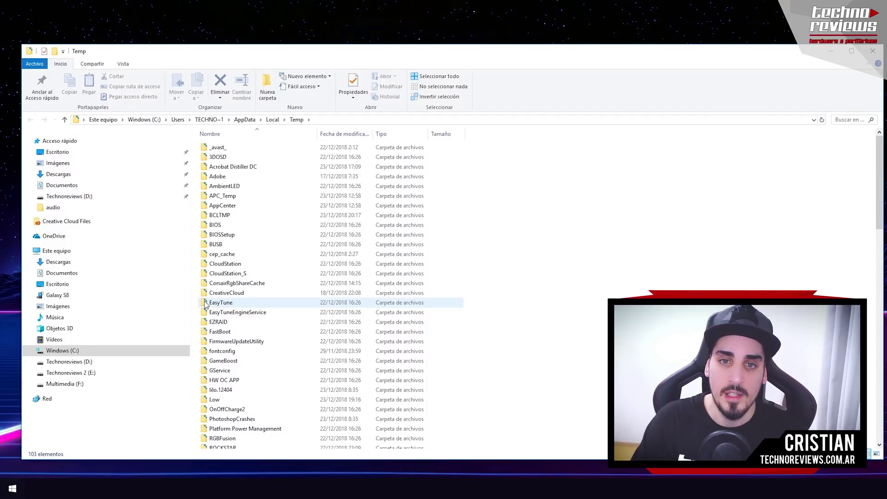
- Permanently delete all files and folders in the Temp folder, bypassing the recycle bin
scroll(431, 232, "down", 20)
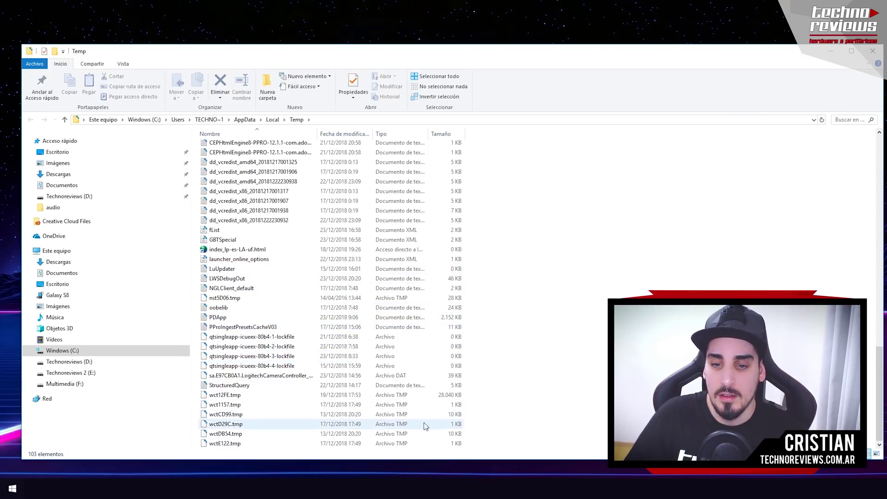
mouse_move(494, 452)
left_mouse_down()
mouse_move(402, 376)
mouse_move(326, 72)
left_mouse_up()
left_click(524, 243)
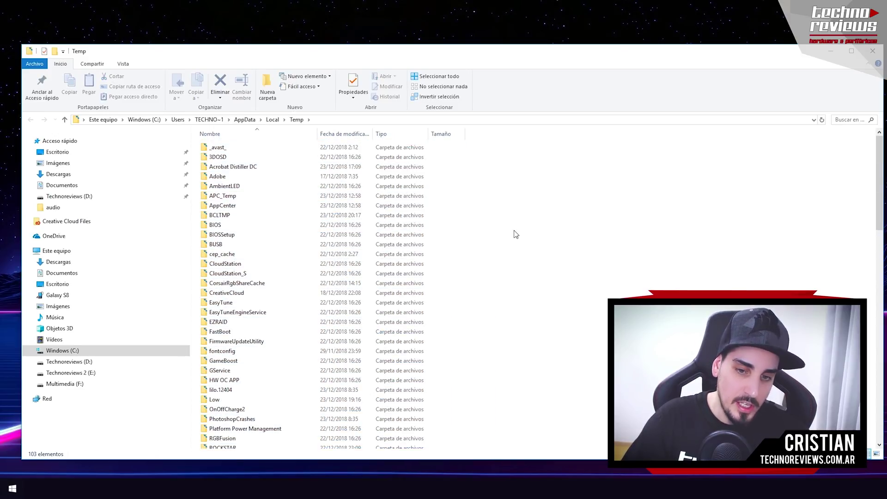
key("ctrl+a")
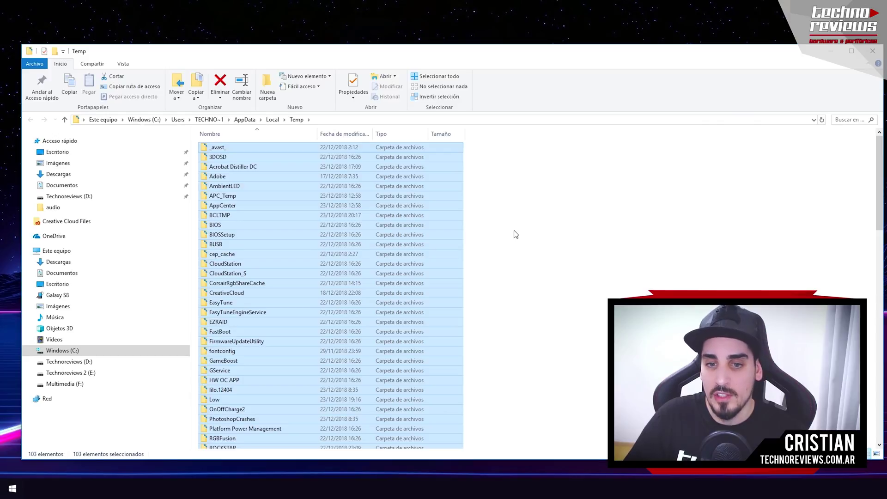
scroll(363, 296, "down", 9)
scroll(306, 201, "up", 9)
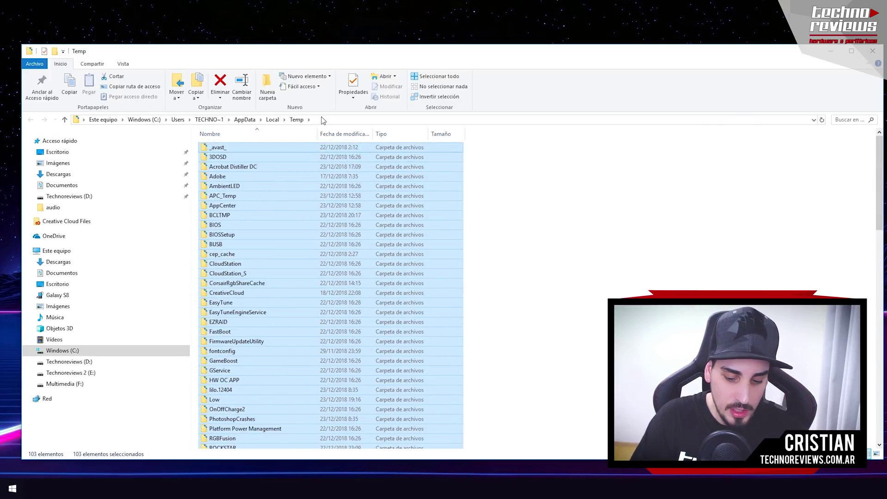
key("shift+Delete")
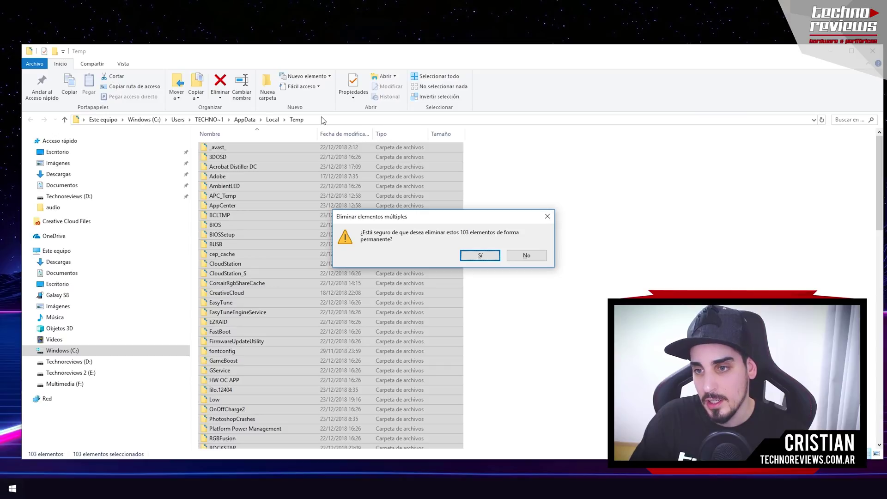
key("Return")
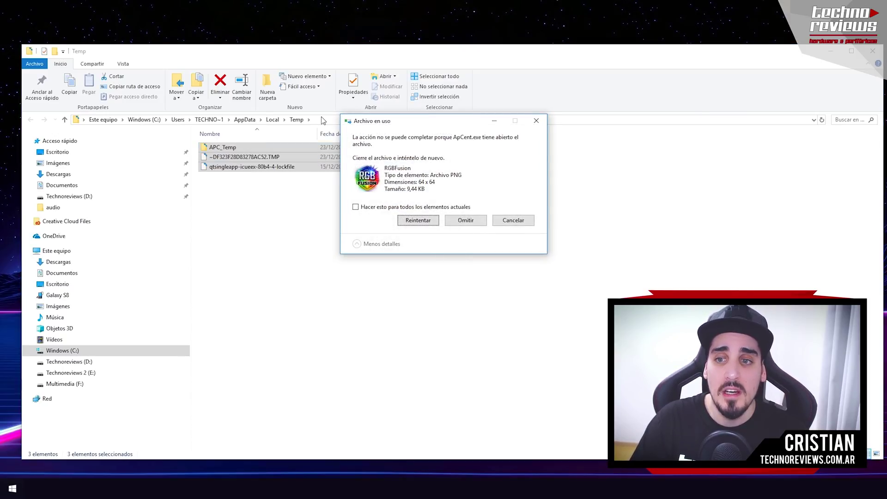
- Skip the in-use files for all current items in the deletion and close the Temp folder
left_click(464, 224)
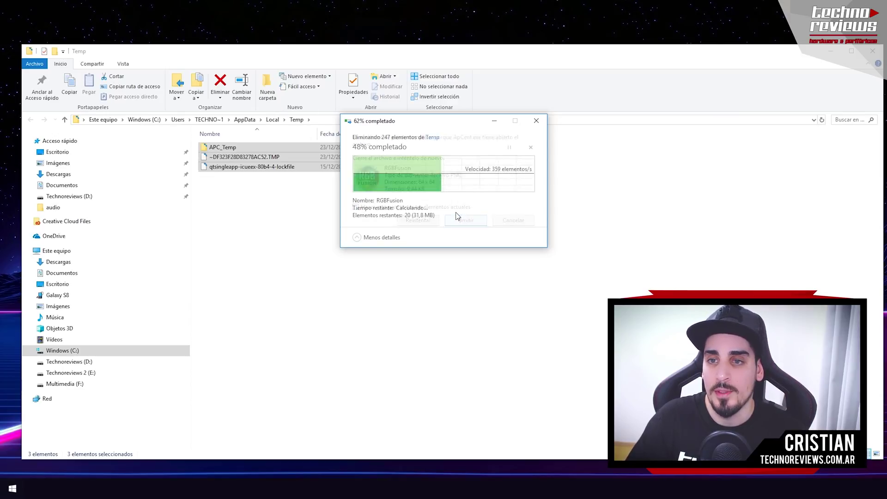
left_click(457, 216)
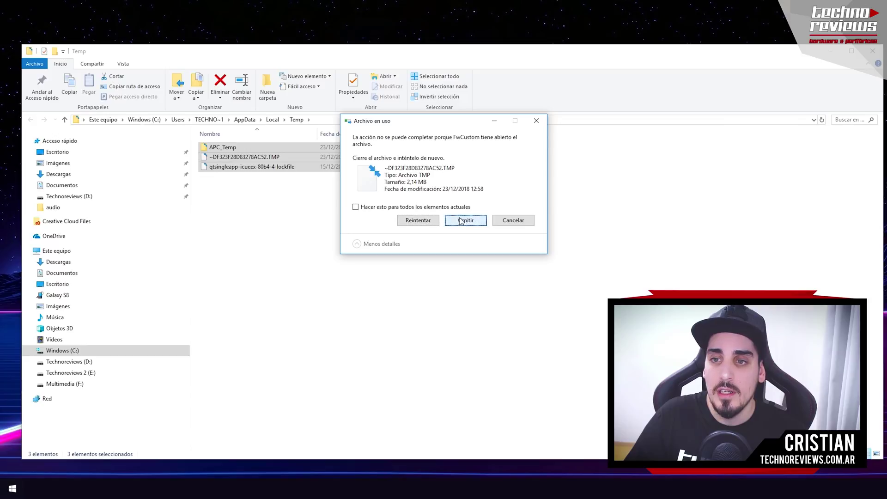
key("alt+h")
left_click(461, 215)
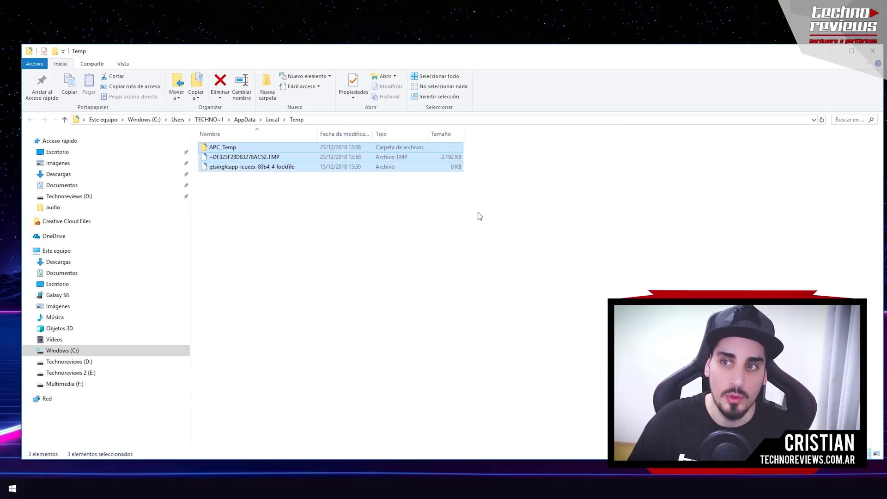
left_click(872, 50)
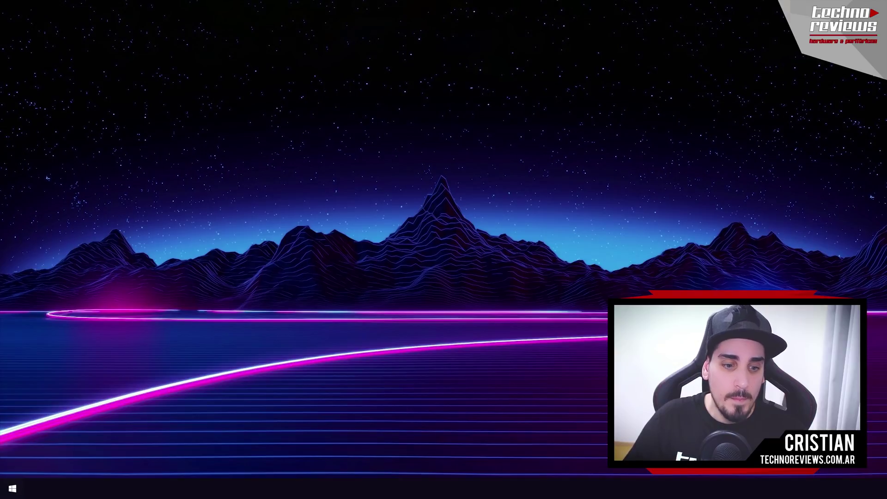
- Open the Windows Prefetch folder by running prefetch from the Run (Ejecutar) dialog and grant permanent access to it
key("super")
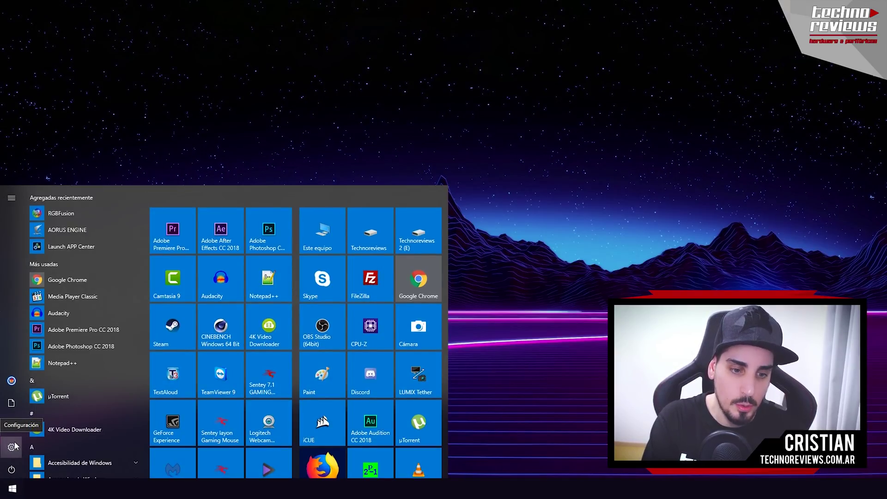
type("ejecutar")
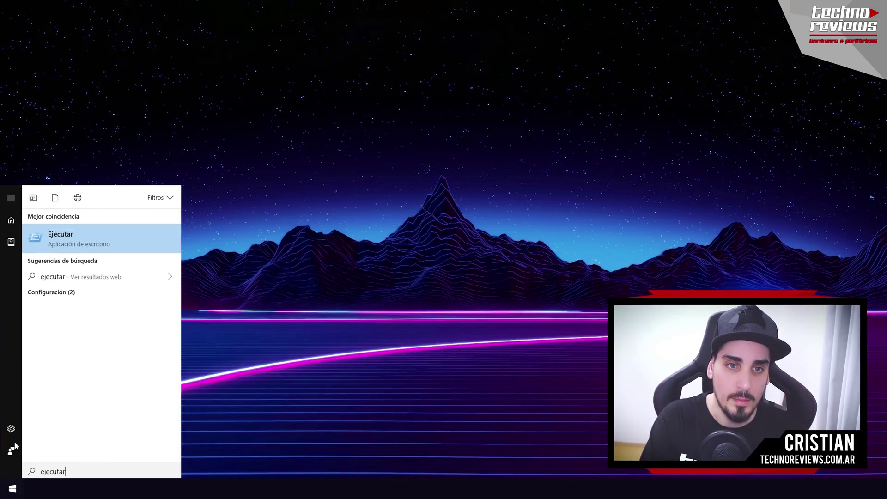
key("Return")
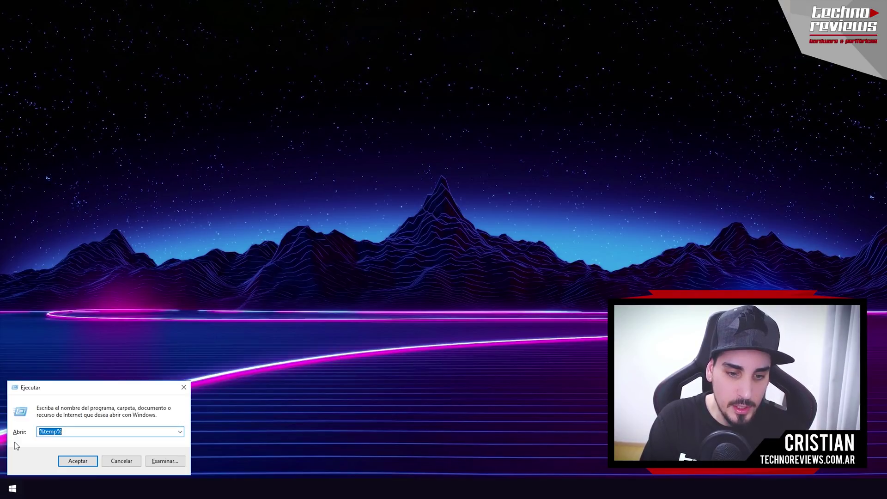
type("prefetch")
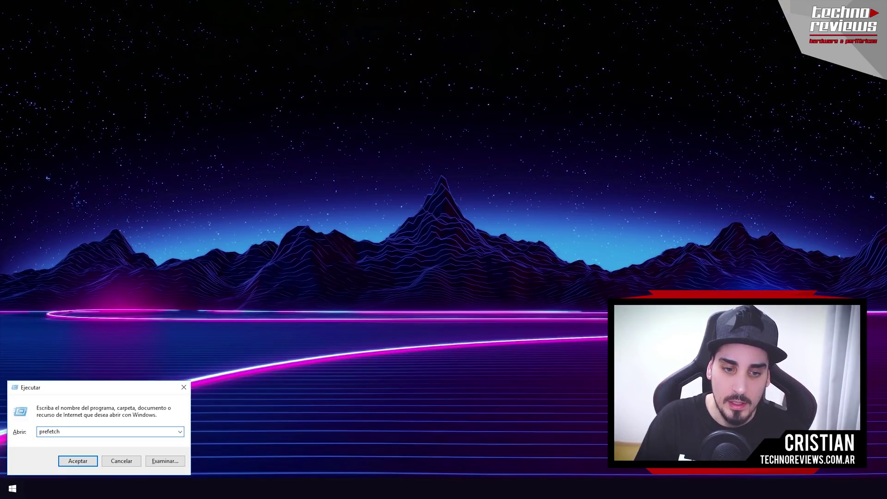
key("Return")
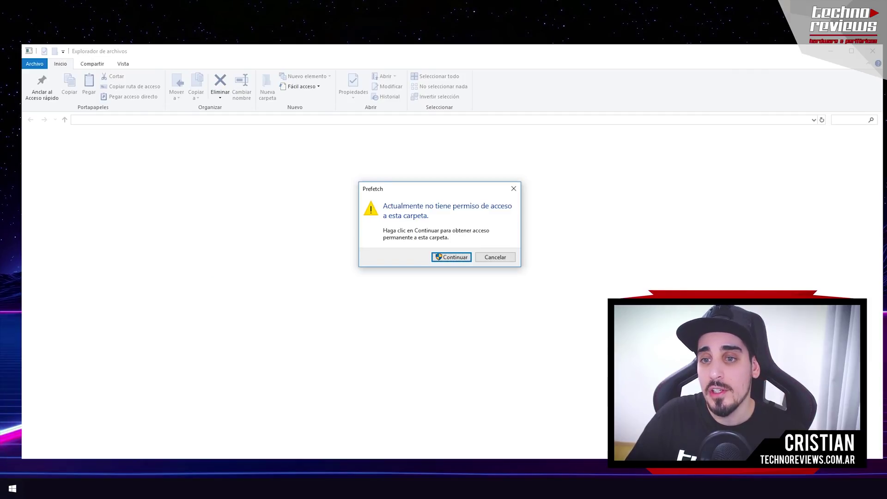
left_click(450, 256)
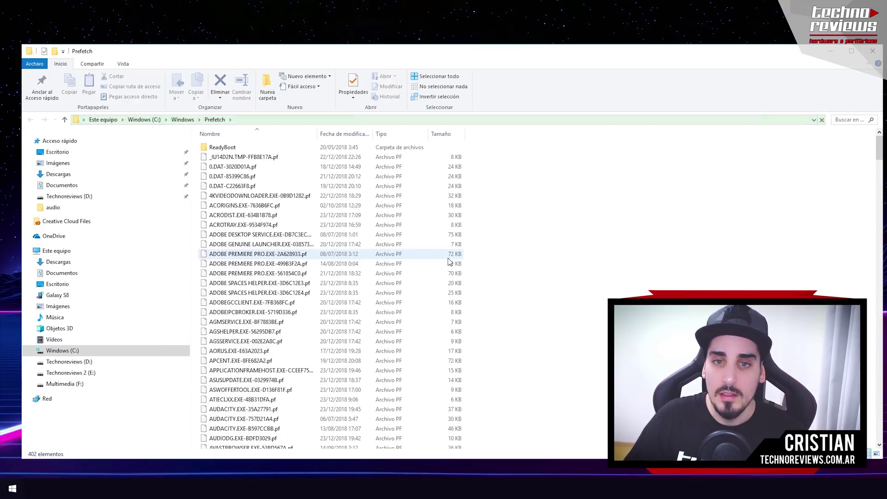
- Look through the Prefetch folder's contents and permanently delete all of its files and folders
scroll(332, 274, "down", 20)
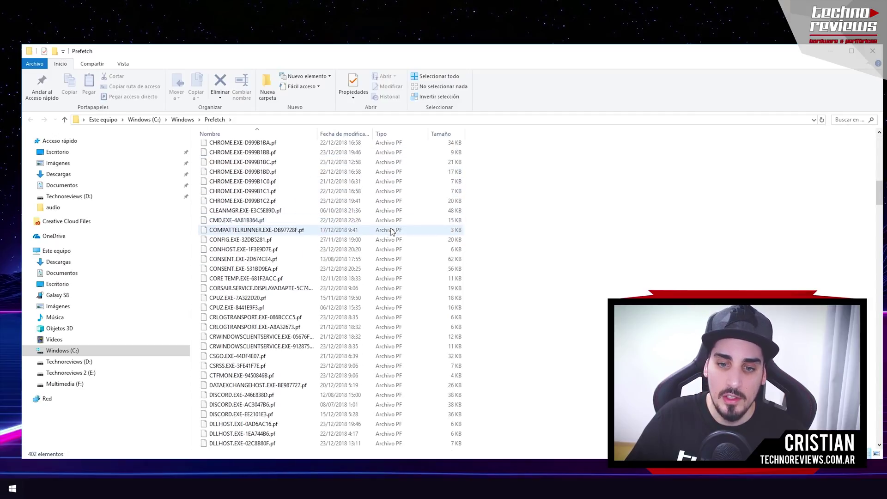
scroll(332, 273, "down", 20)
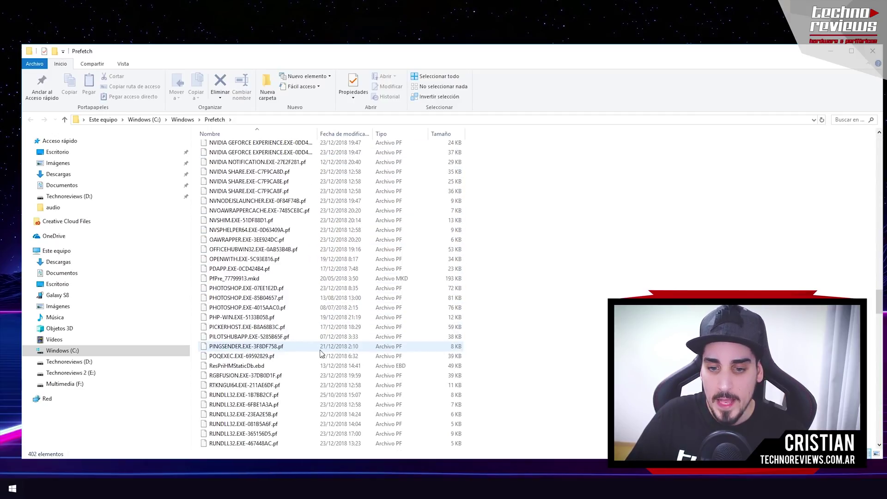
scroll(340, 356, "down", 20)
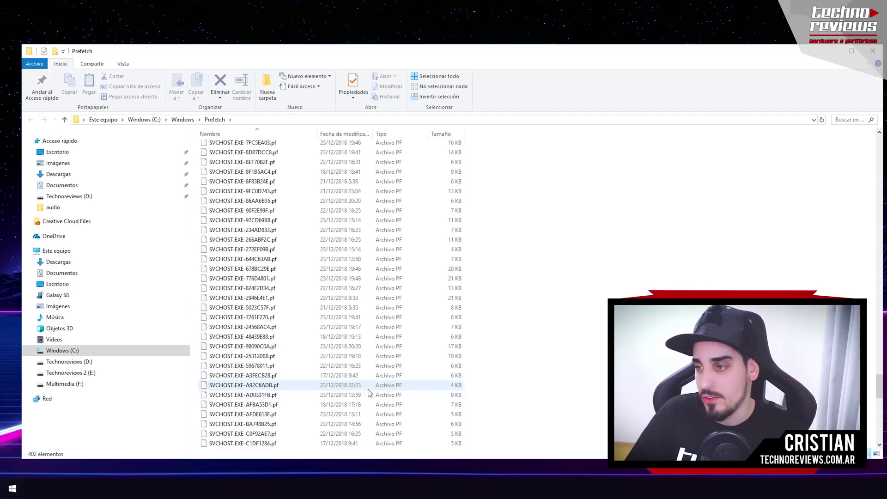
scroll(331, 291, "down", 20)
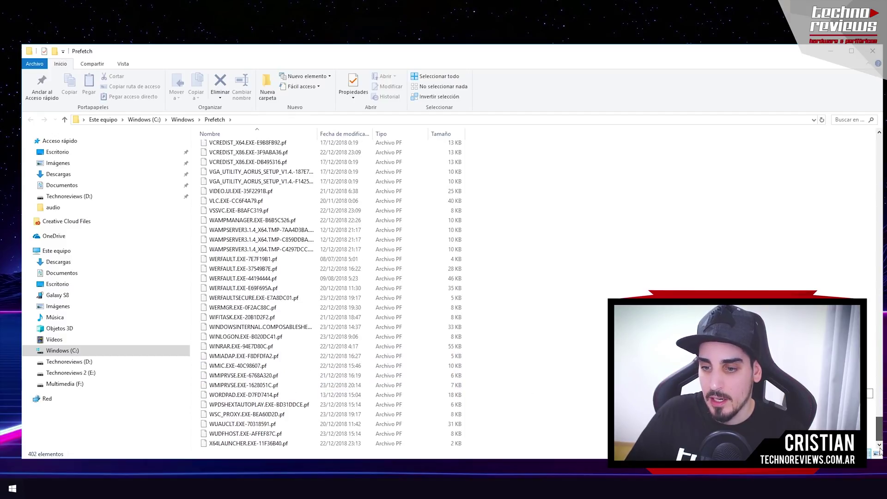
left_click_drag(879, 429, 877, 141)
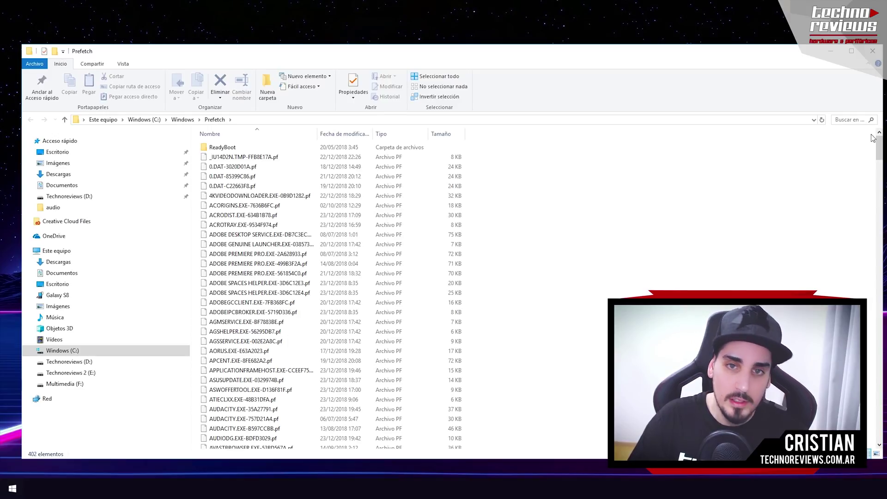
key("ctrl+a")
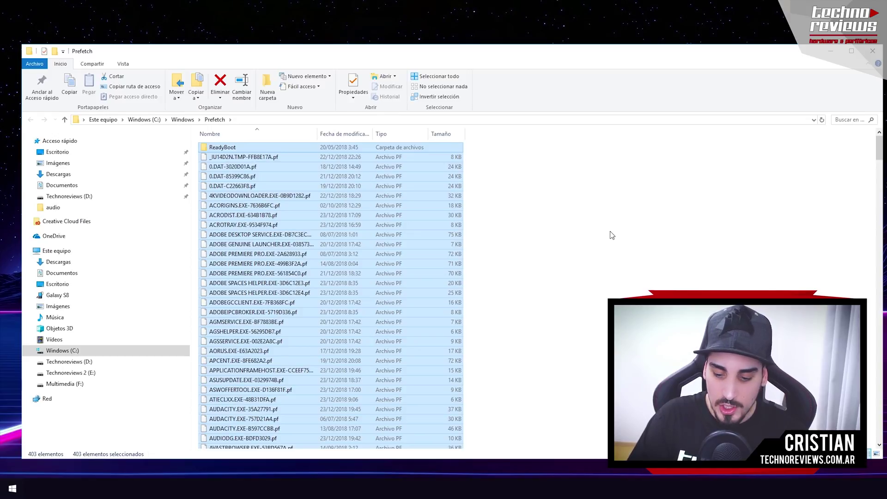
key("shift+Delete")
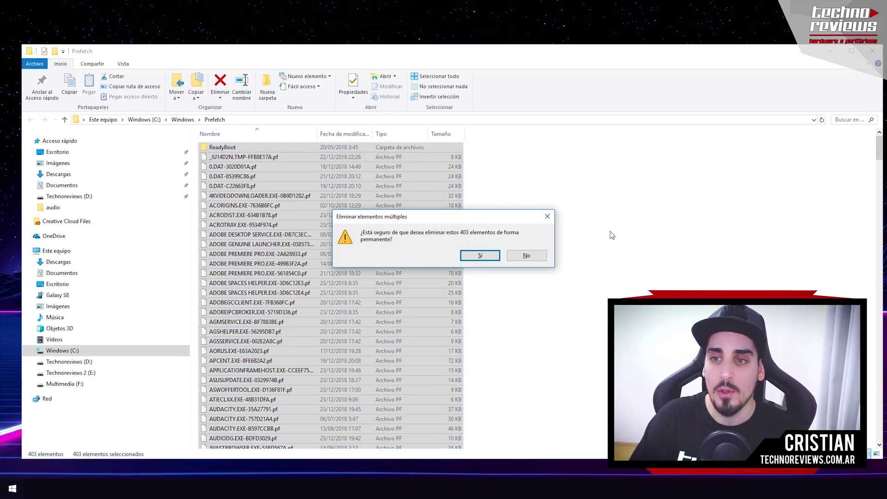
key("Return")
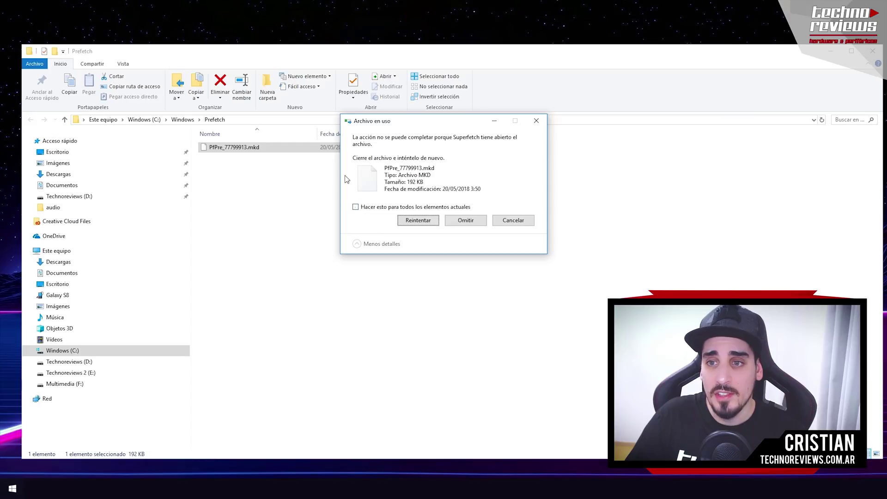
- Skip the Prefetch file in use by Superfetch, clear the selection and minimize the folder window
left_click(467, 219)
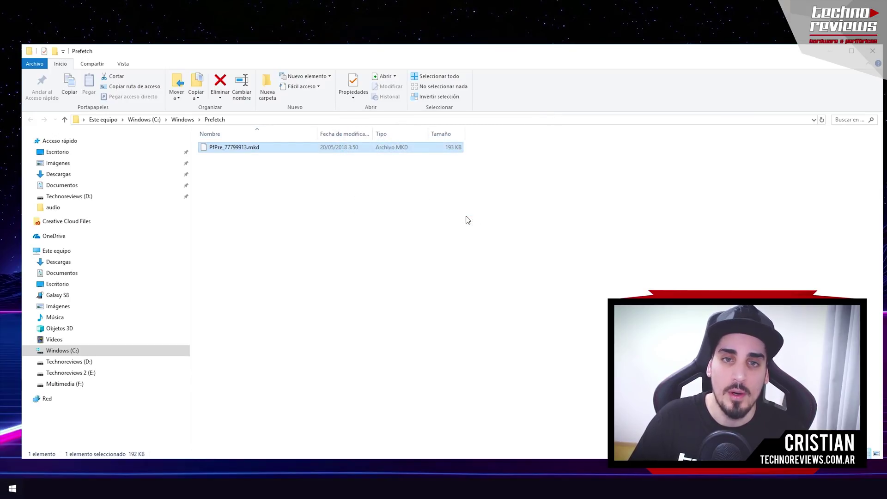
left_click(373, 216)
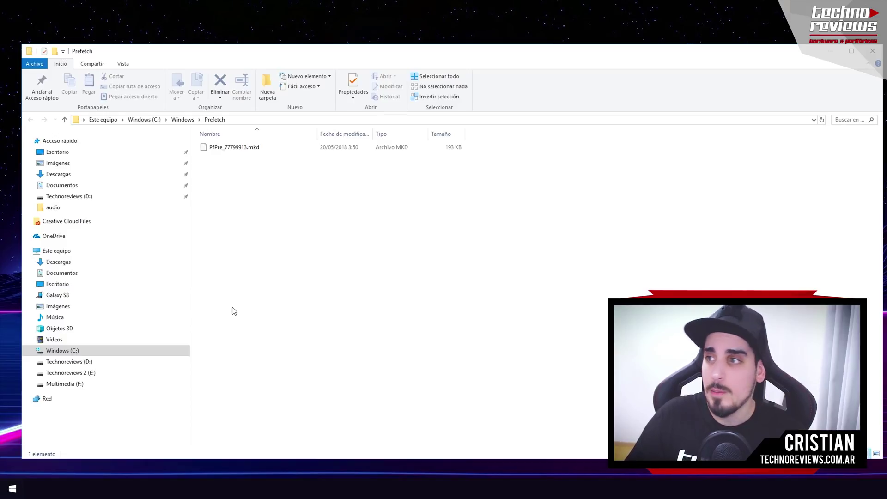
left_click(830, 54)
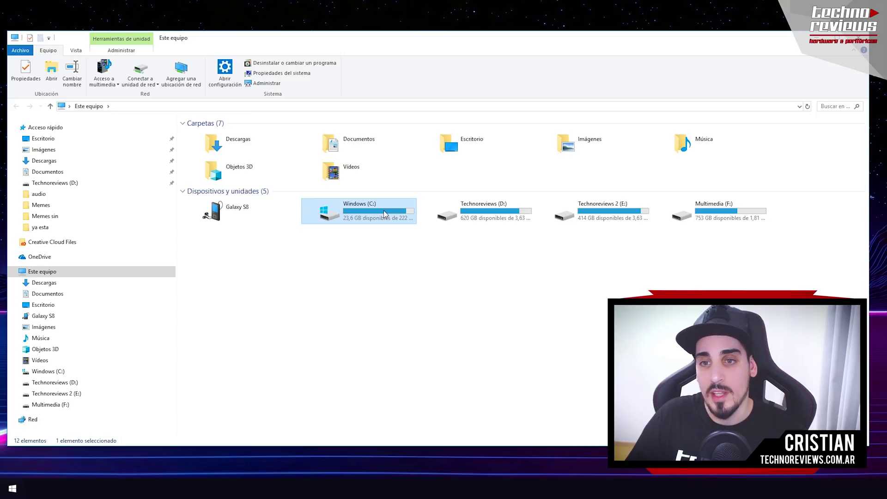
- Launch Disk Cleanup from the Windows (C:) drive's properties and review the file categories that can be deleted
right_click(384, 213)
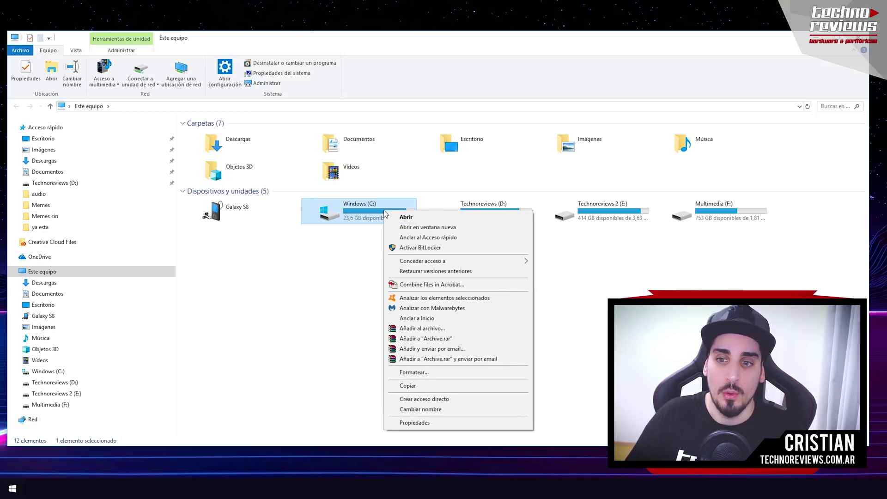
left_click(415, 422)
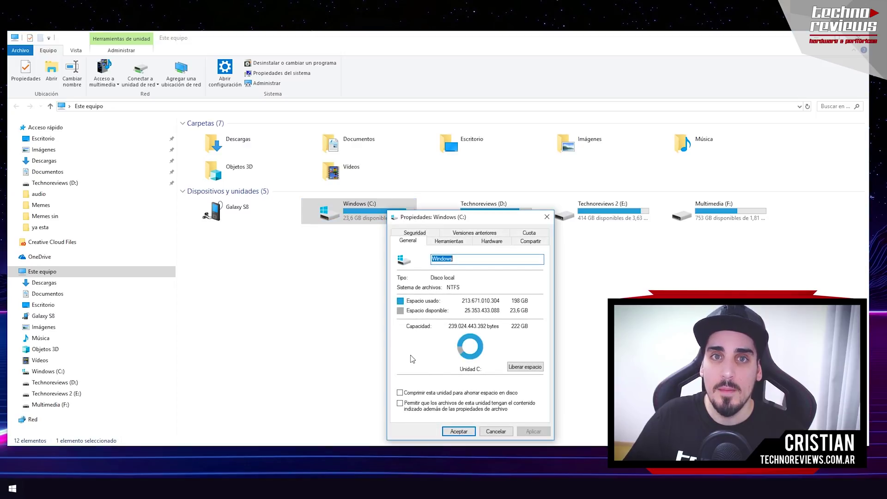
left_click_drag(450, 217, 307, 123)
left_click(382, 272)
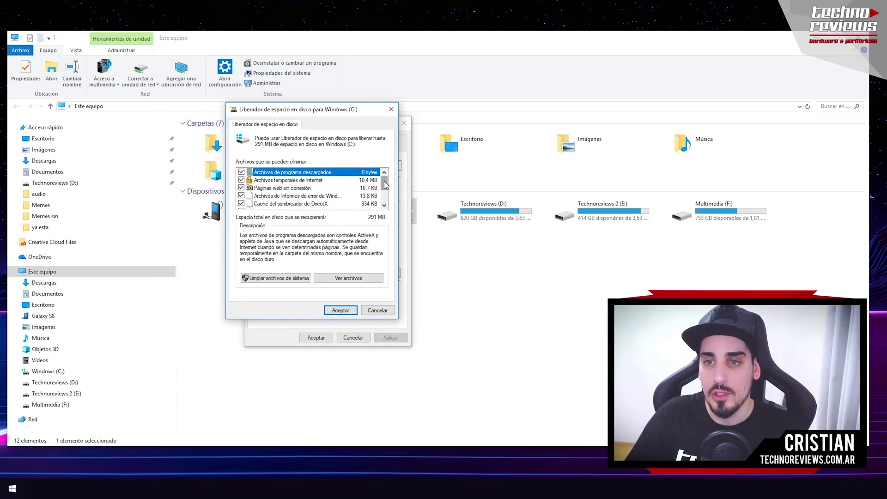
left_click_drag(384, 182, 387, 198)
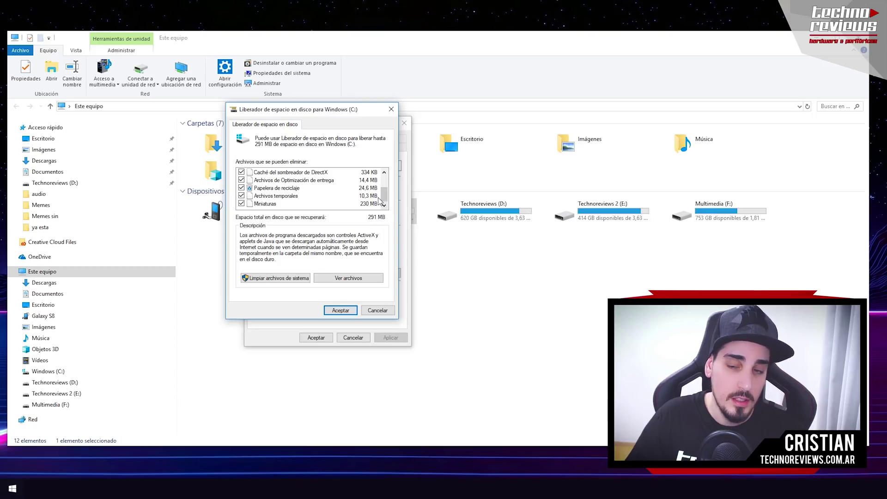
- Extend Disk Cleanup to system files on the Windows (C:) drive and review the expanded list of deletable file categories
left_click_drag(384, 190, 394, 174)
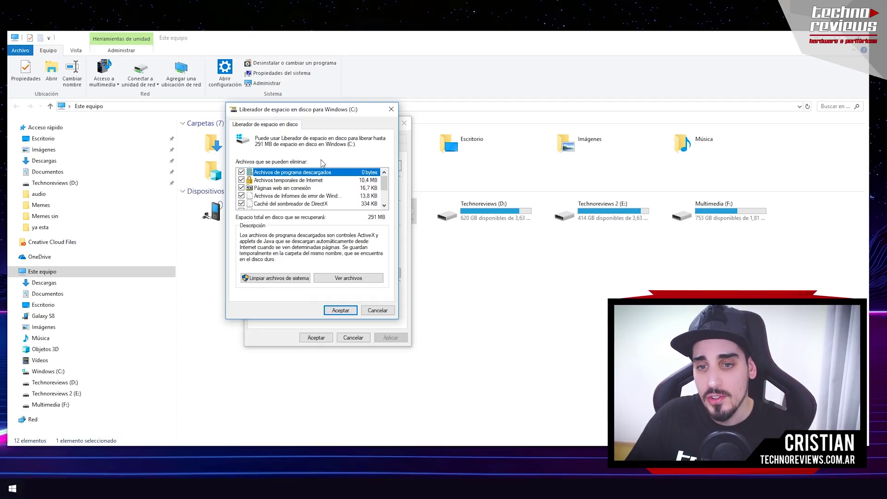
left_click(273, 278)
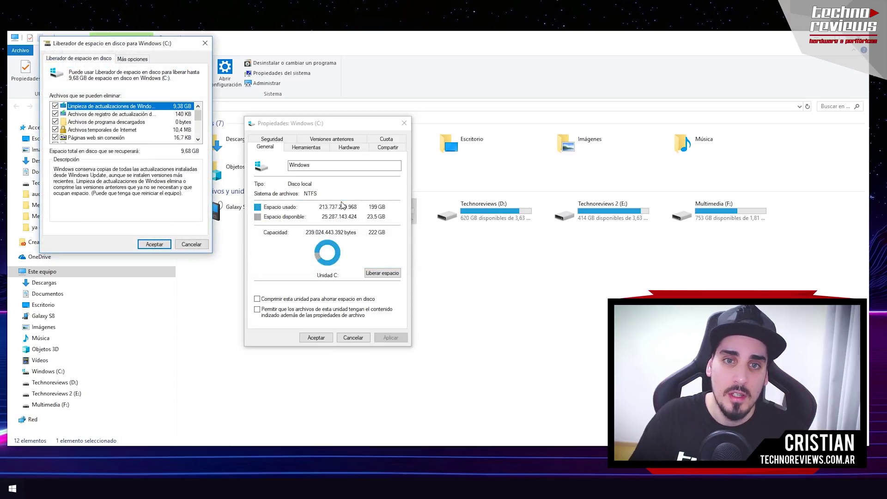
left_click_drag(139, 43, 271, 92)
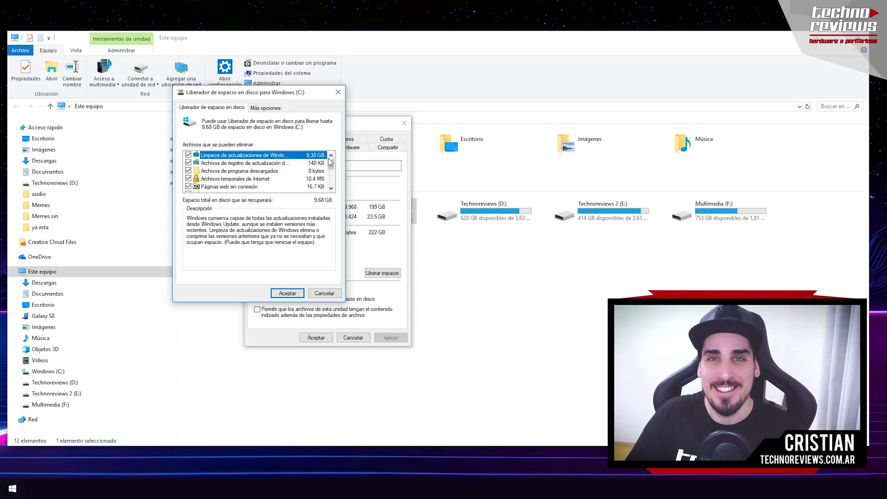
mouse_move(332, 167)
left_mouse_down()
mouse_move(332, 190)
mouse_move(331, 164)
left_mouse_up()
scroll(228, 162, "down", 2)
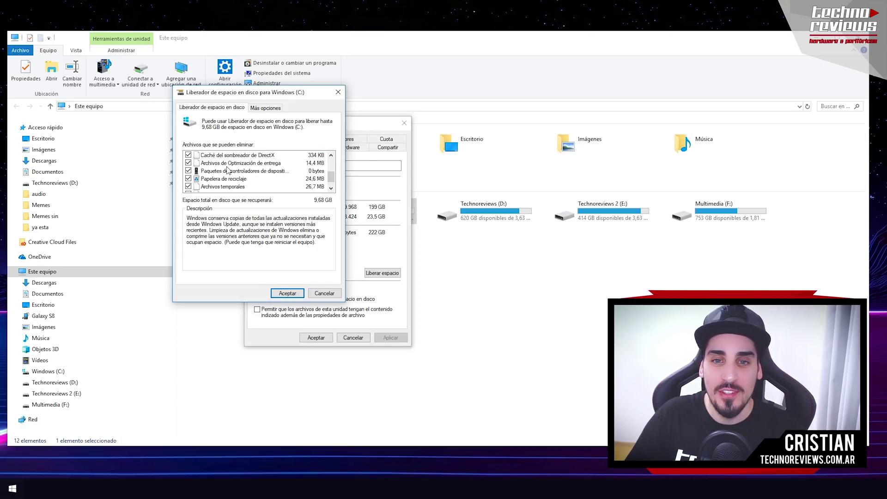
- Permanently delete all the selected Disk Cleanup categories, including system files, and close the Windows (C:) drive's properties
left_click(276, 294)
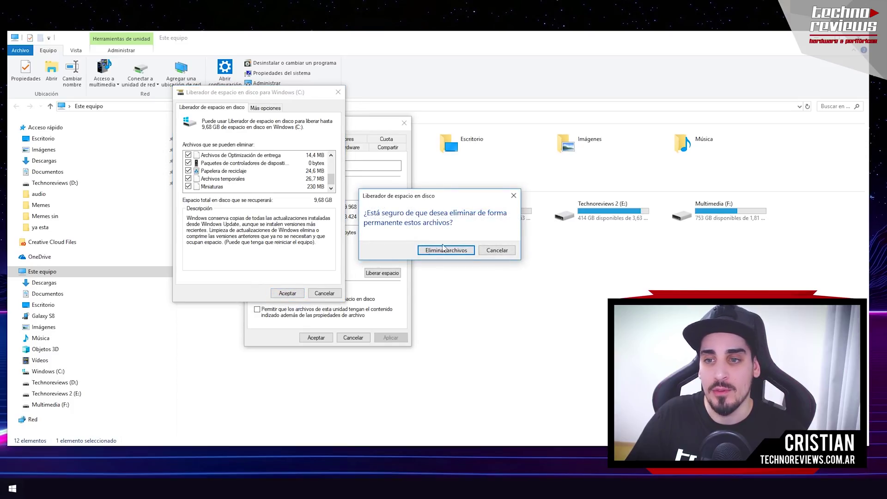
left_click(450, 252)
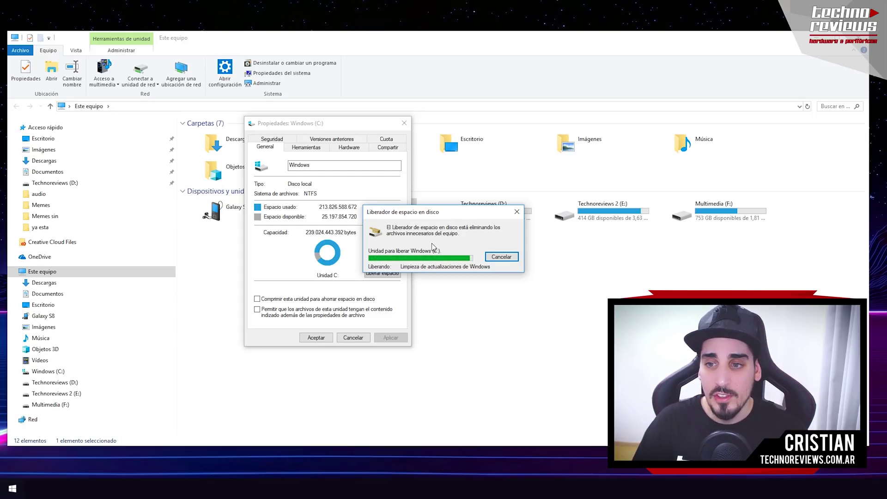
left_click_drag(426, 216, 310, 226)
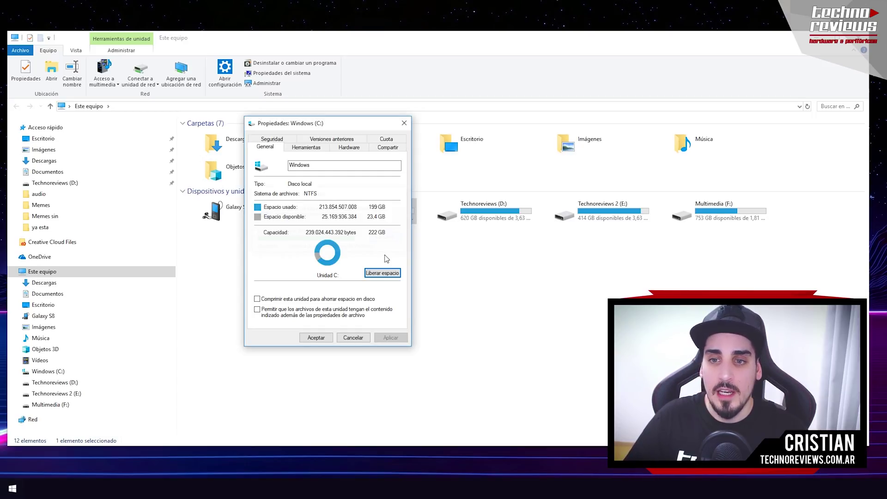
left_click(316, 337)
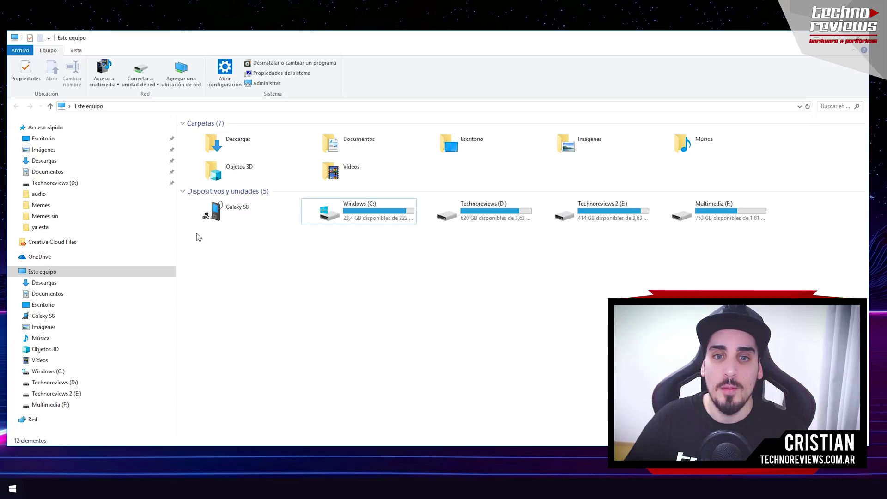
left_click(73, 107)
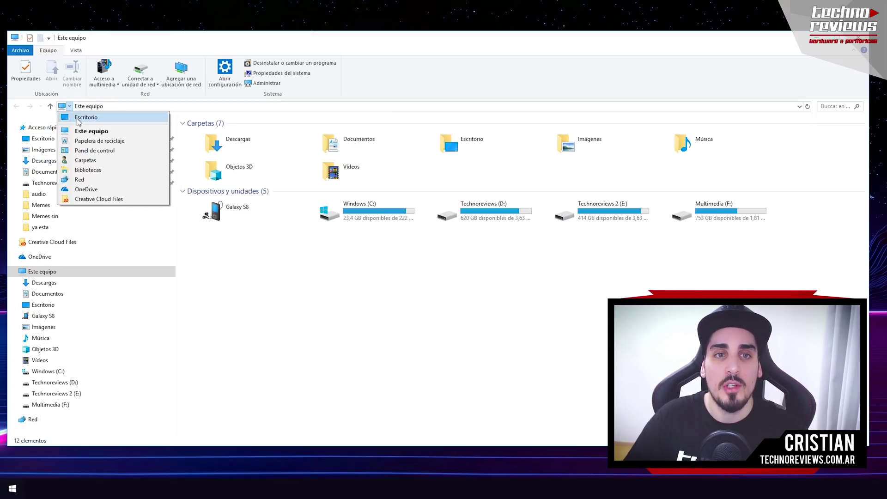
left_click(80, 121)
left_click(95, 106)
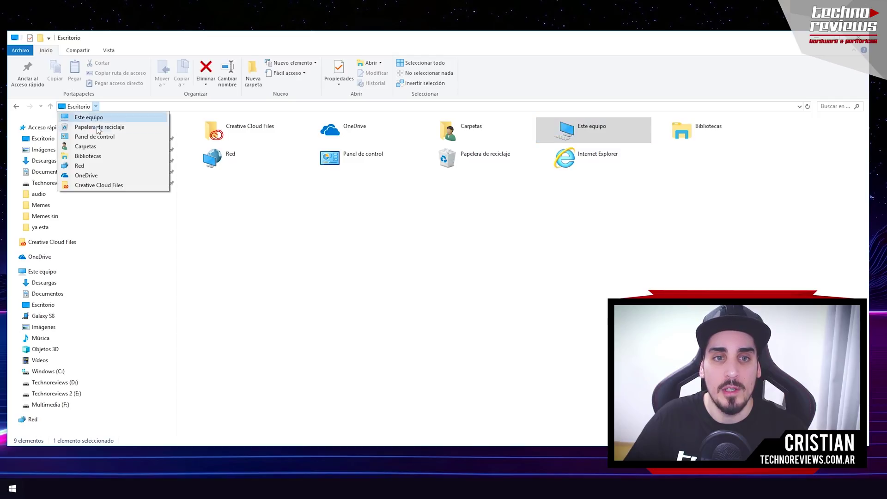
left_click(105, 118)
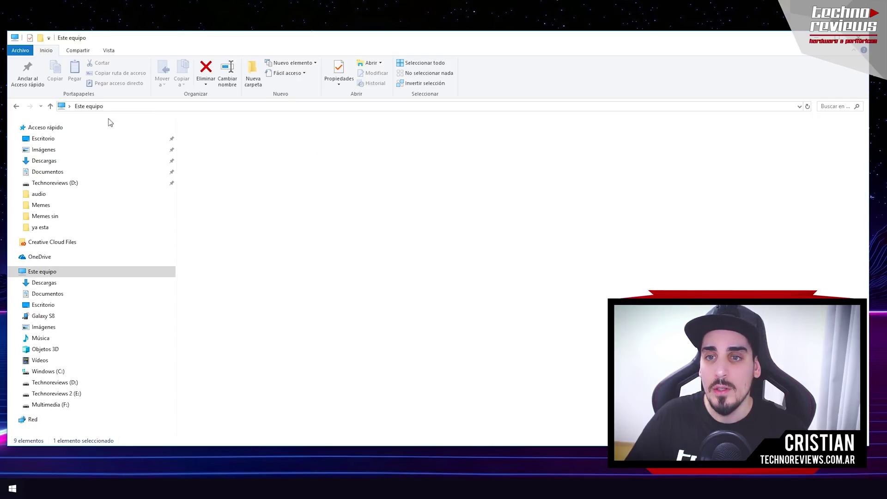
- Open the properties of Este equipo from the Escritorio location and bring up the advanced system settings
left_click(69, 106)
left_click(75, 121)
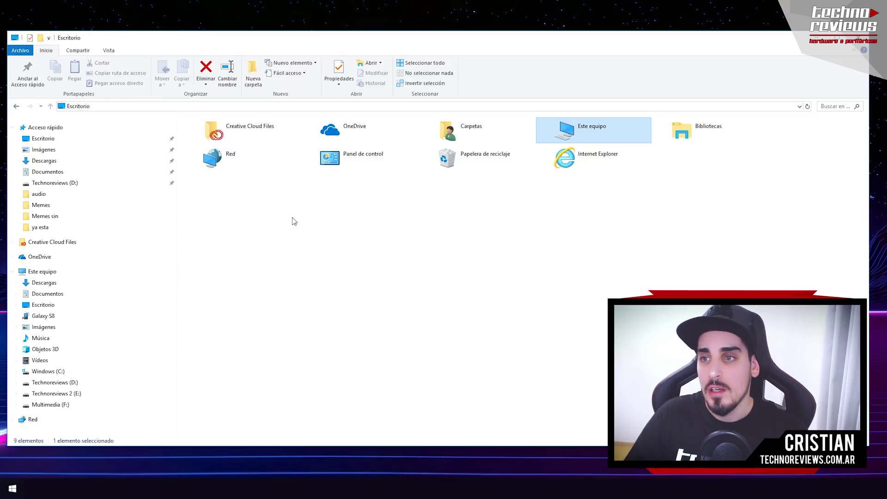
right_click(574, 135)
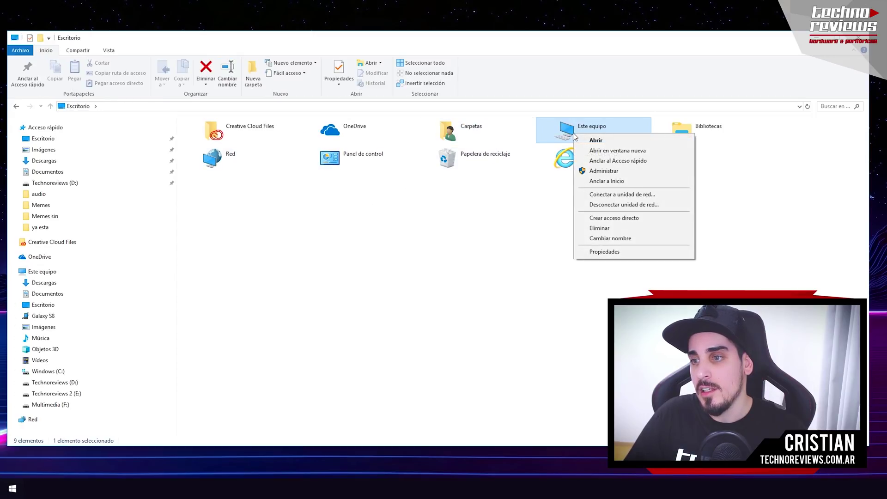
left_click(604, 252)
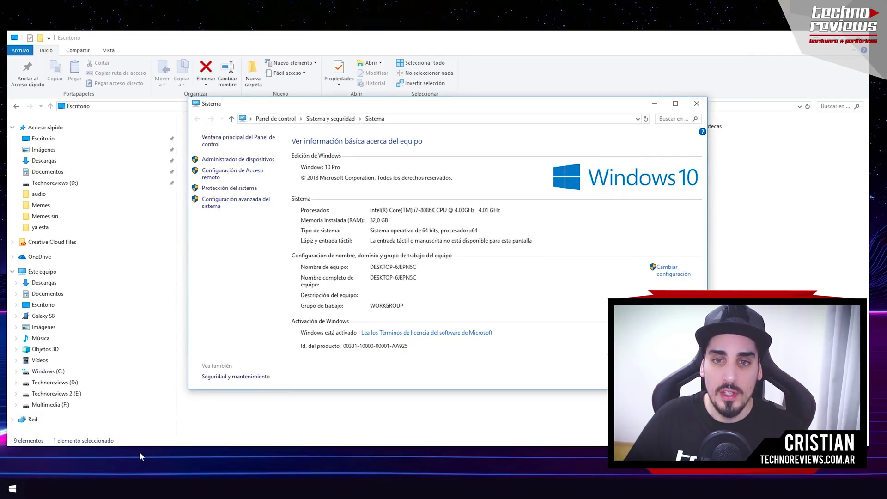
left_click(228, 208)
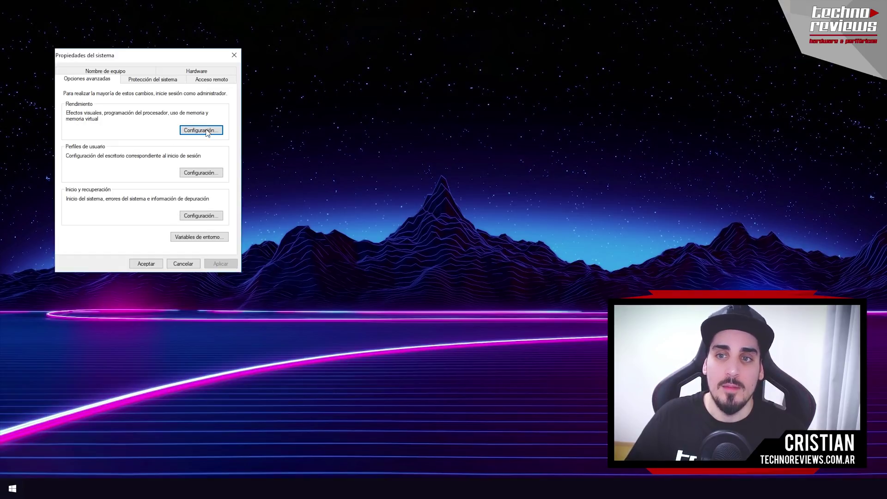
- Try the visual effects option "Ajustar para obtener el mejor rendimiento" in the performance settings and cancel the dialog
left_click(206, 130)
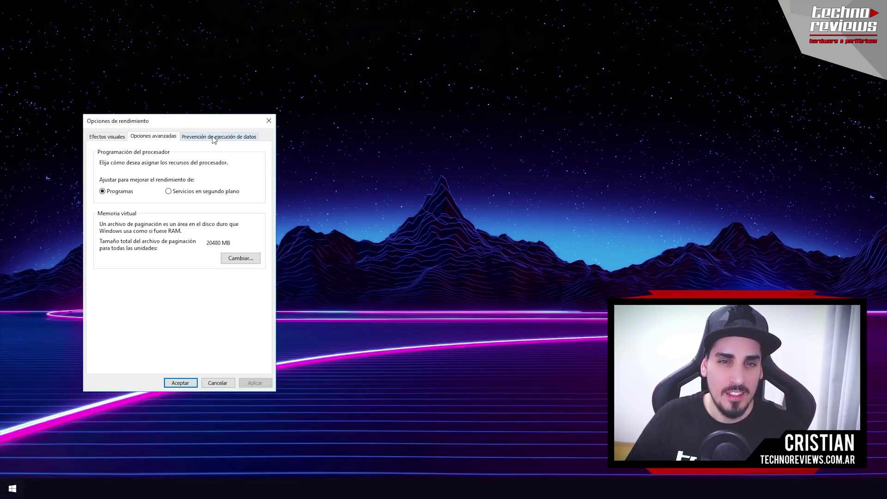
left_click(215, 137)
left_click(122, 136)
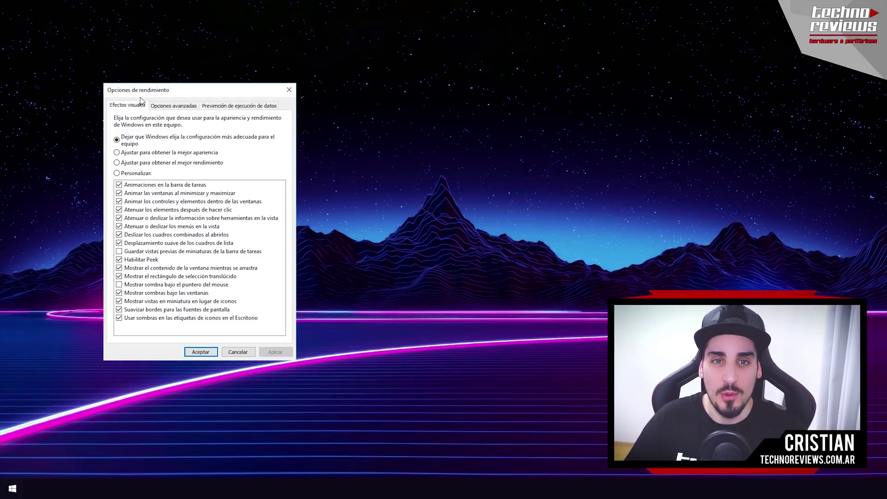
left_click(145, 164)
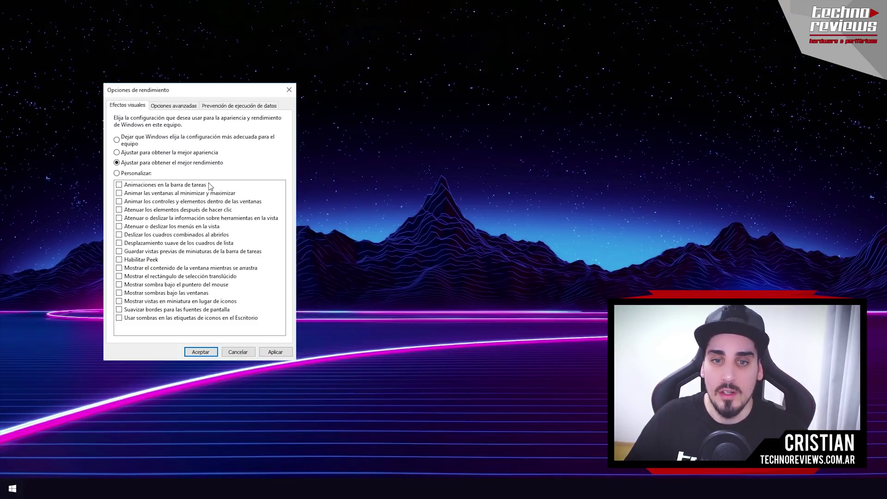
left_click(250, 350)
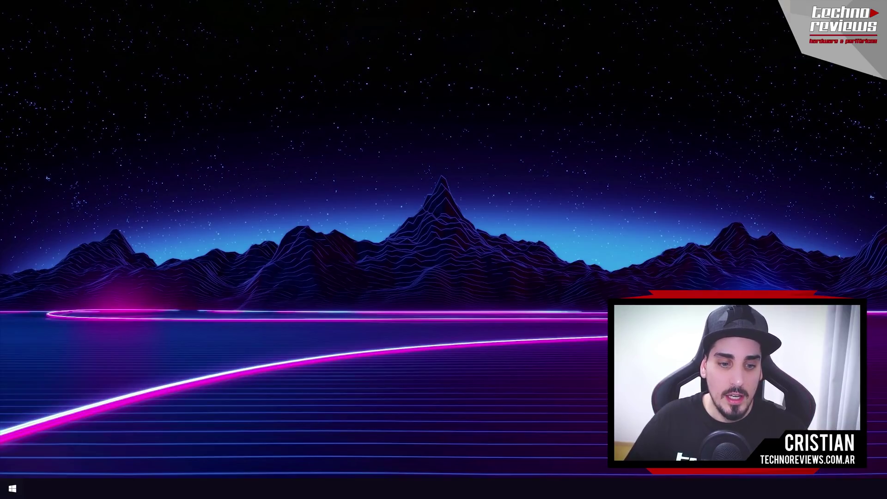
- Search Windows for "ejecutar" and open the Run (Ejecutar) dialog
key("super")
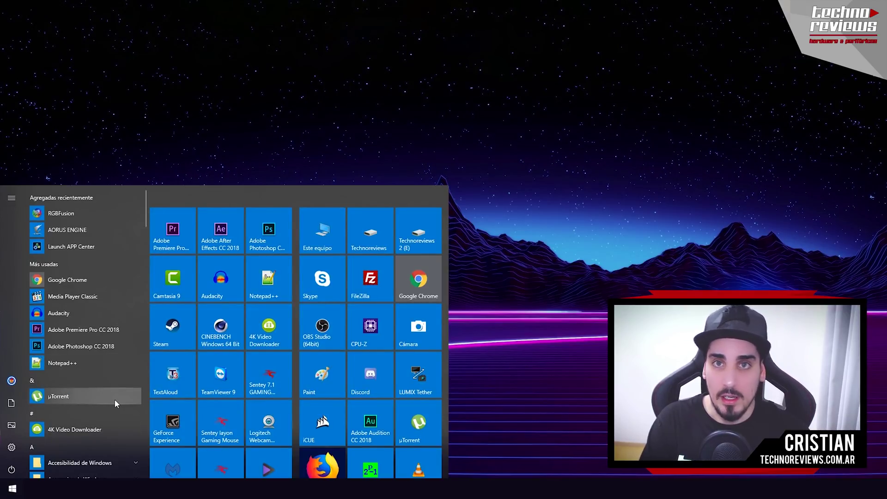
type("ejecuiit")
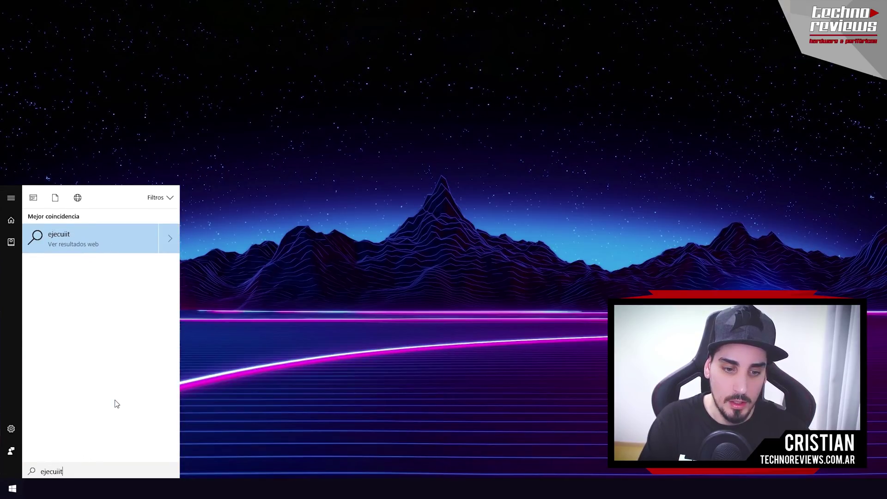
key("BackSpace")
type("ar")
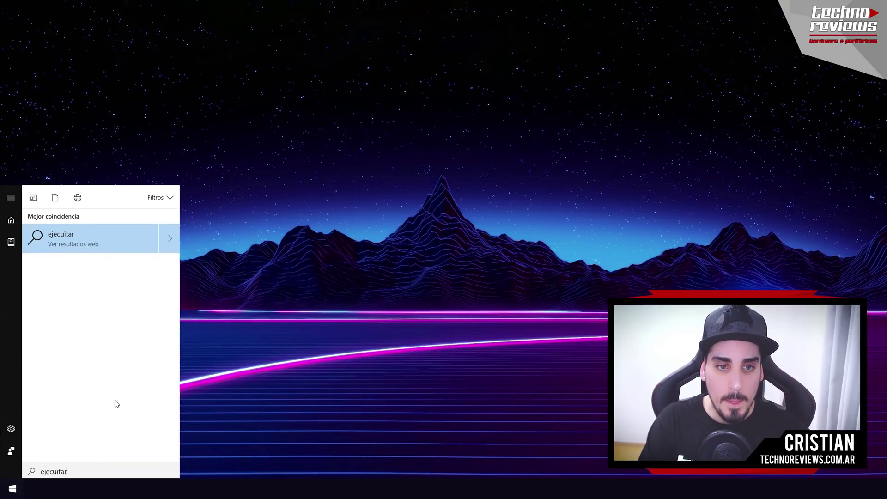
key("BackSpace")
key("BackSpace")
key("BackSpace")
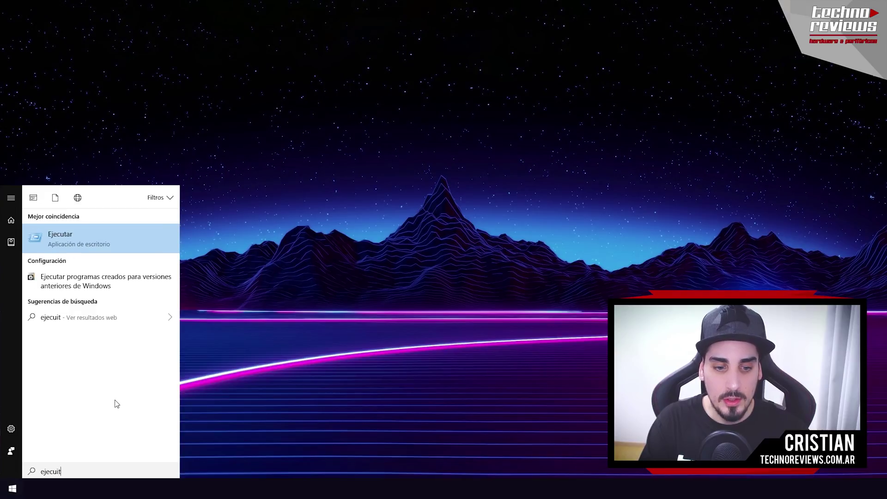
key("BackSpace")
type("tar")
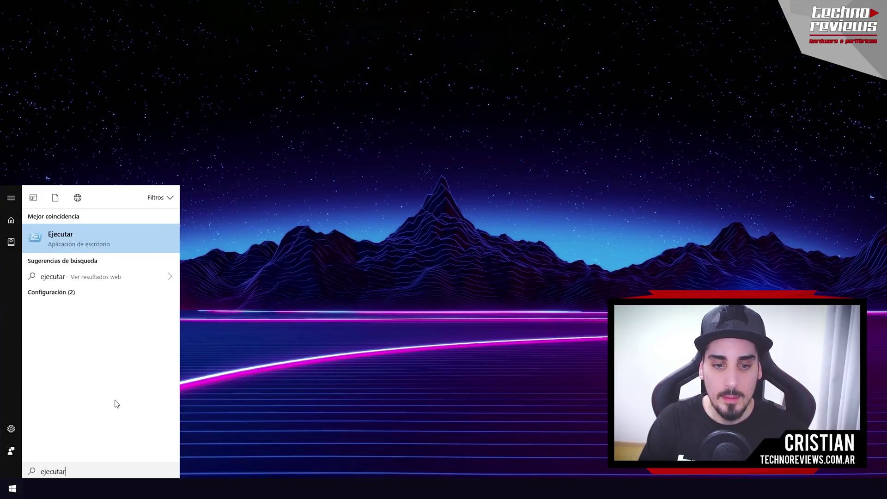
key("Return")
- Run msconfig and open Task Manager's startup list from the Windows startup section of System Configuration
type("msdconfig")
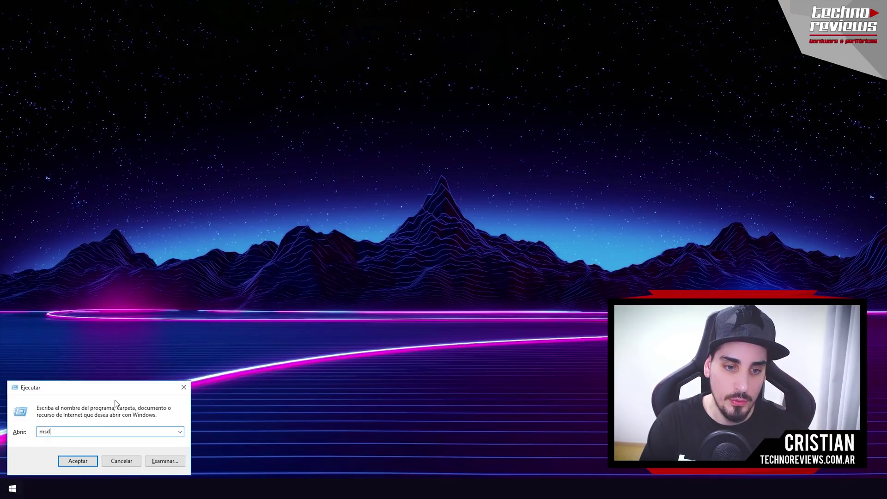
key("BackSpace")
key("BackSpace")
key("BackSpace")
key("BackSpace")
key("BackSpace")
key("BackSpace")
key("BackSpace")
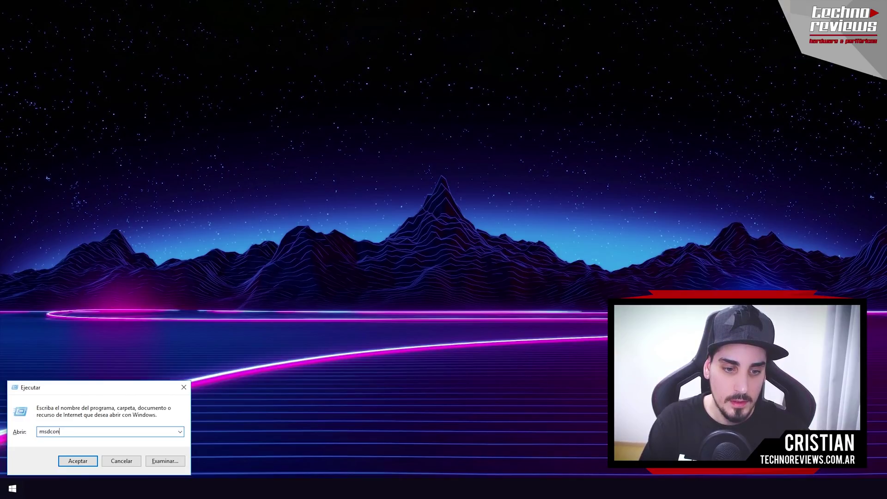
type("cong")
key("BackSpace")
type("fig")
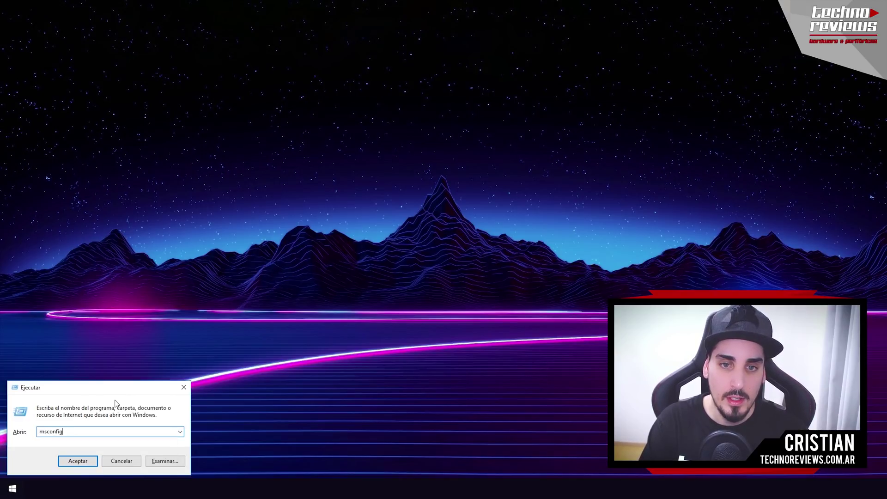
key("Return")
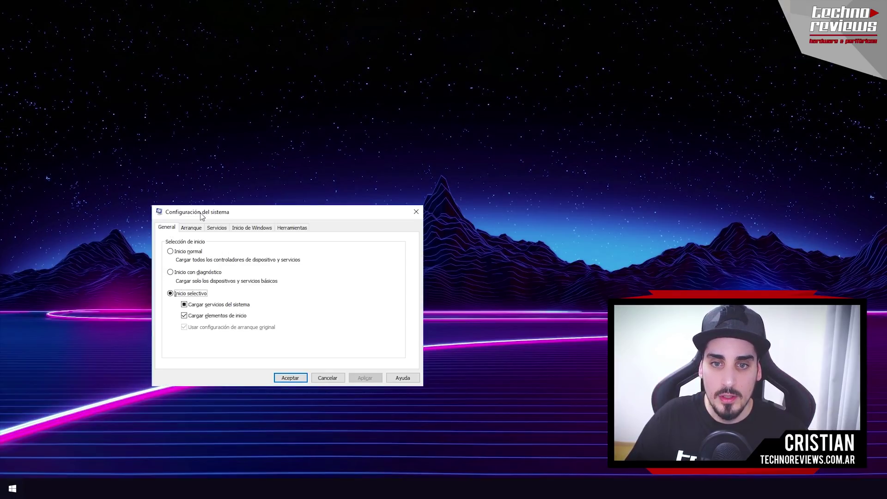
left_click(247, 229)
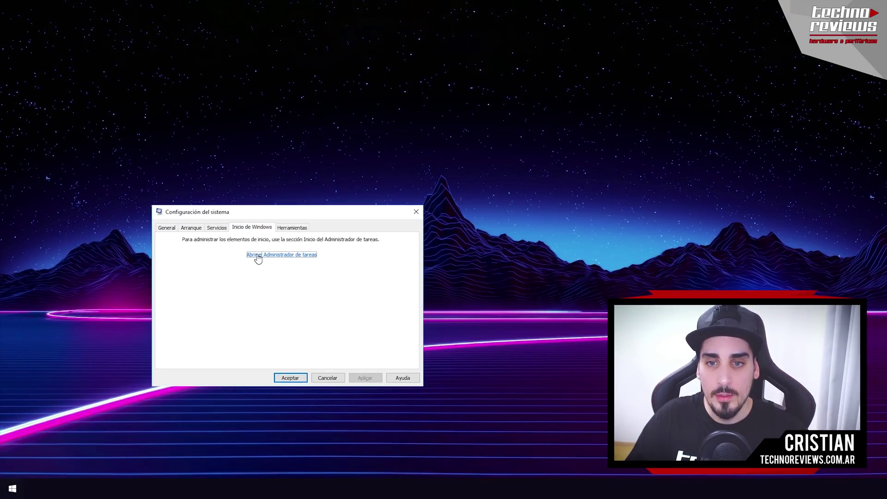
left_click(262, 256)
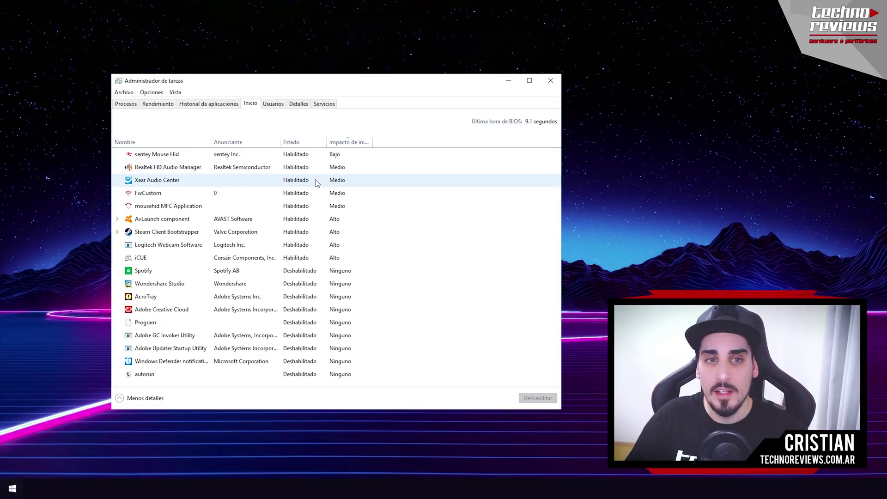
- Widen the startup impact column, sort the startup programs by highest impact first, and examine iCUE and Logitech Webcam Software
left_click(264, 184)
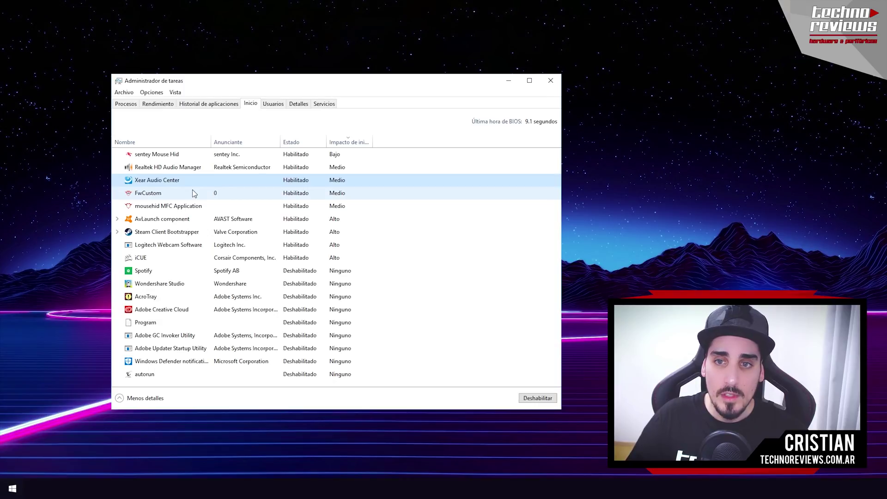
left_click_drag(372, 141, 447, 138)
left_click(356, 143)
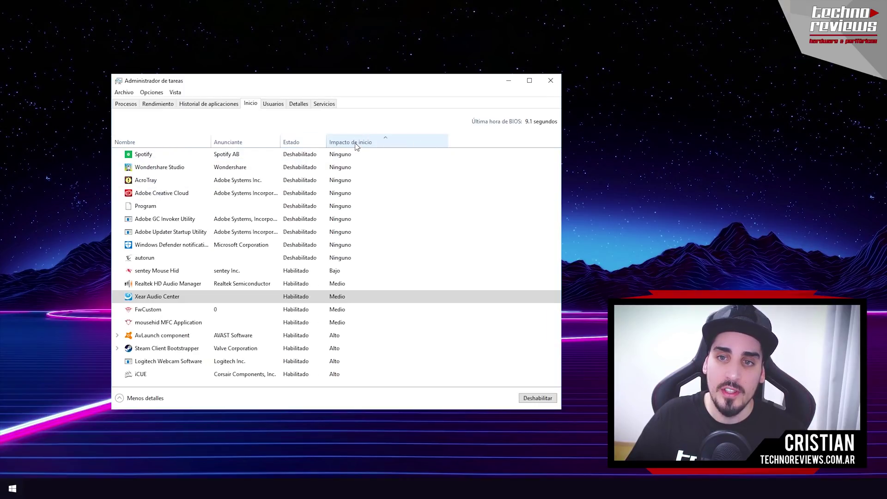
left_click(355, 144)
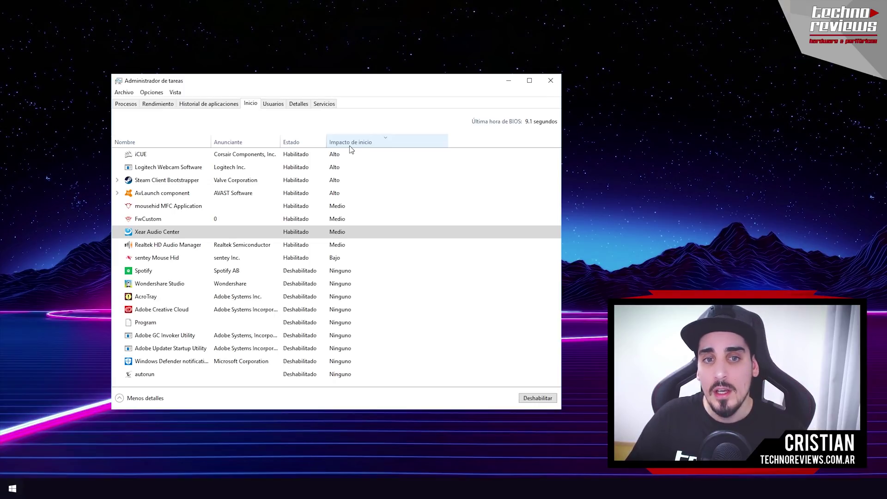
left_click(159, 156)
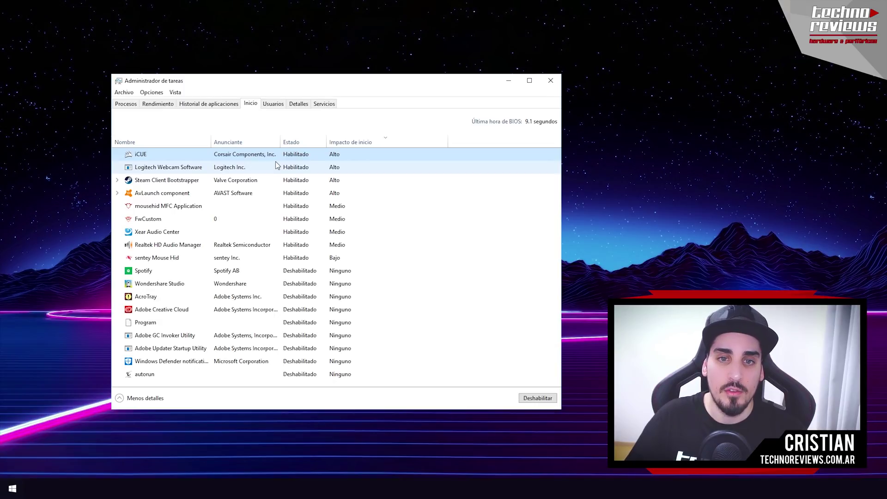
left_click(217, 170)
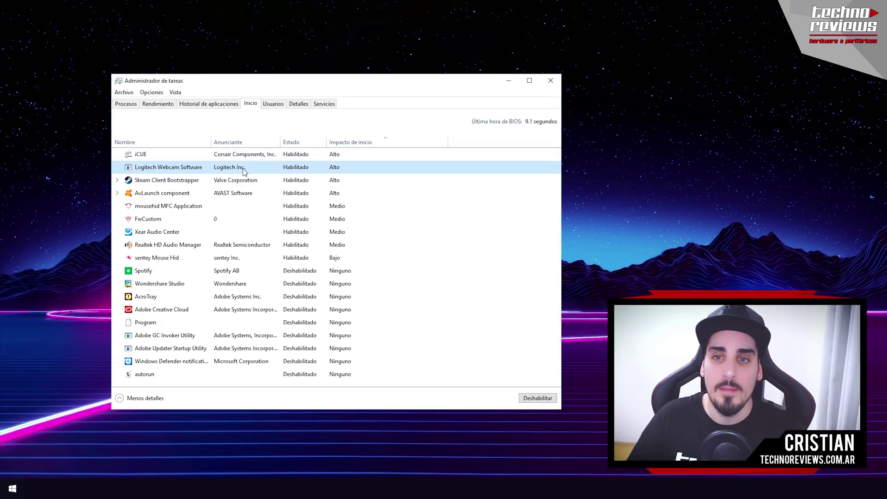
- Examine the startup programs AvLaunch component, mousehid MFC Application, Logitech Webcam Software, iCUE and Spotify, including the actions available for iCUE and Spotify
left_click(195, 198)
left_click(187, 207)
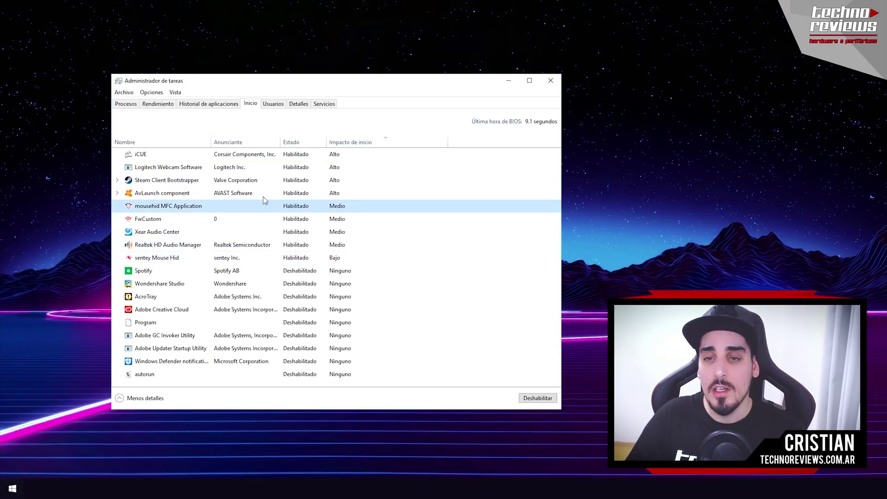
left_click(338, 167)
right_click(341, 154)
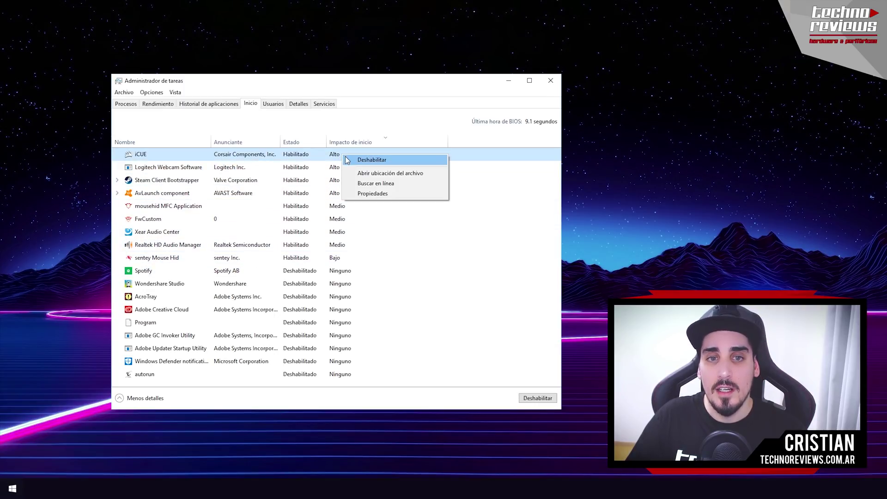
left_click(187, 193)
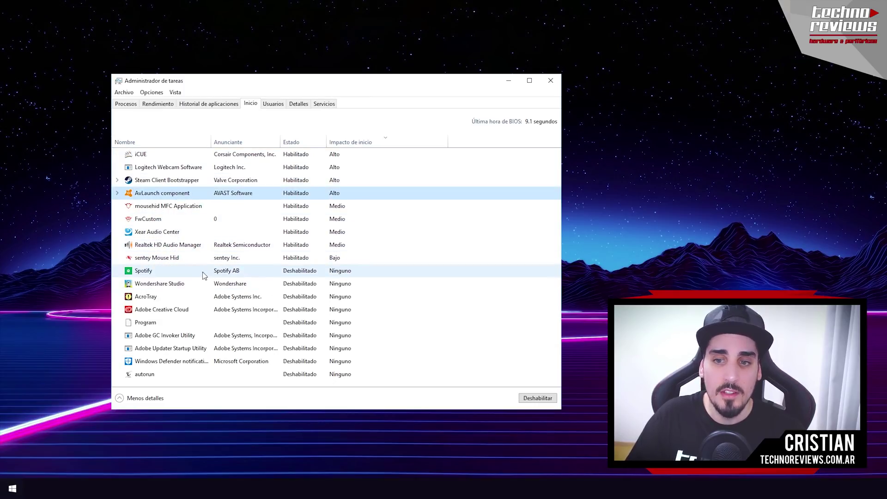
left_click(180, 273)
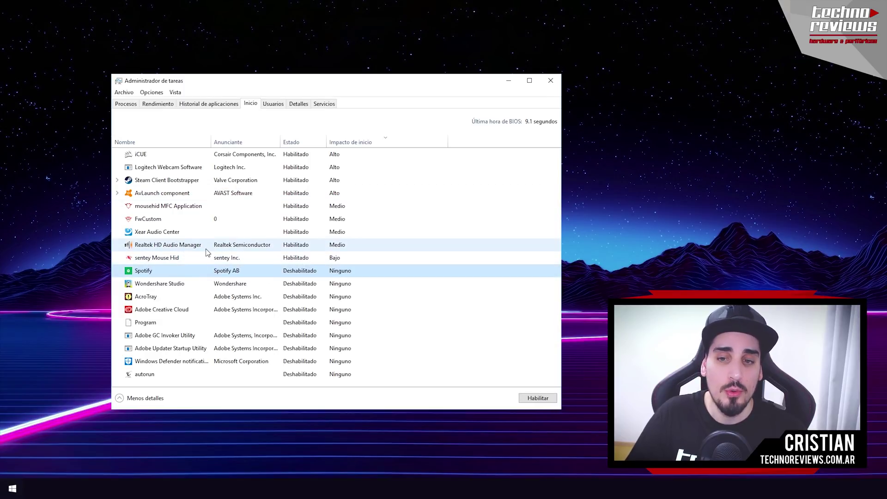
right_click(346, 271)
left_click(310, 272)
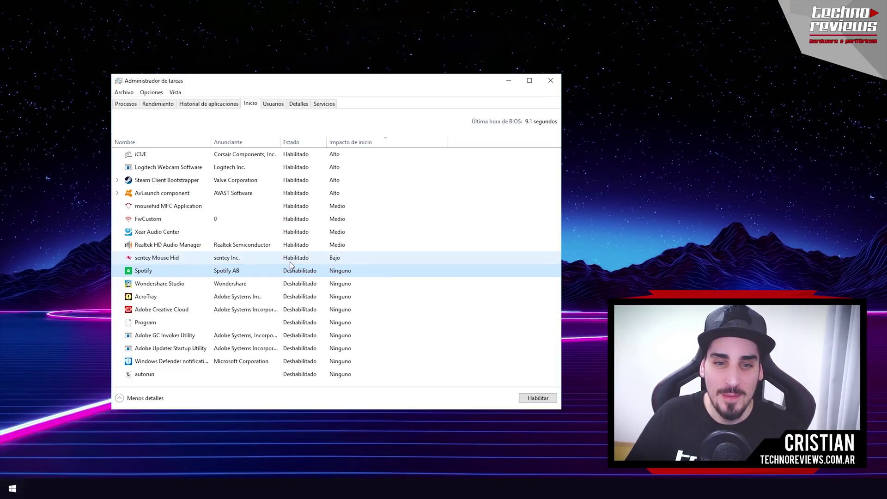
- Disable sentey Mouse Hid in the list of startup programs
left_click(141, 260)
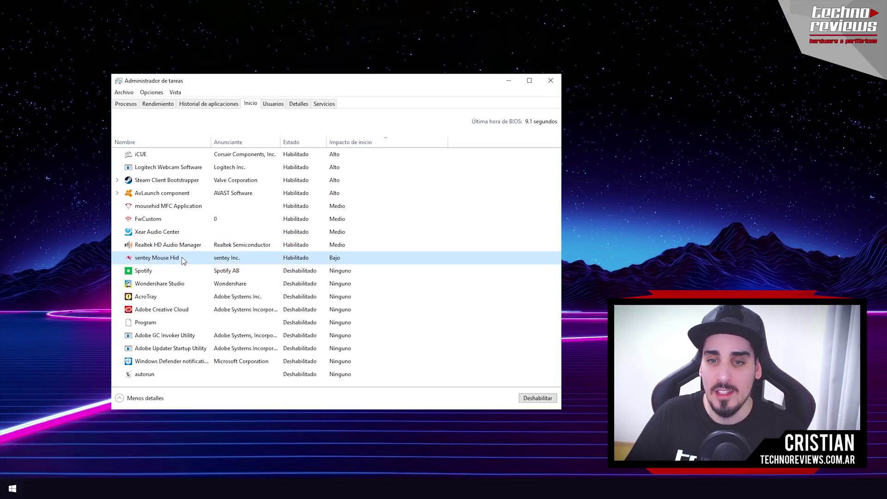
right_click(336, 258)
left_click(335, 257)
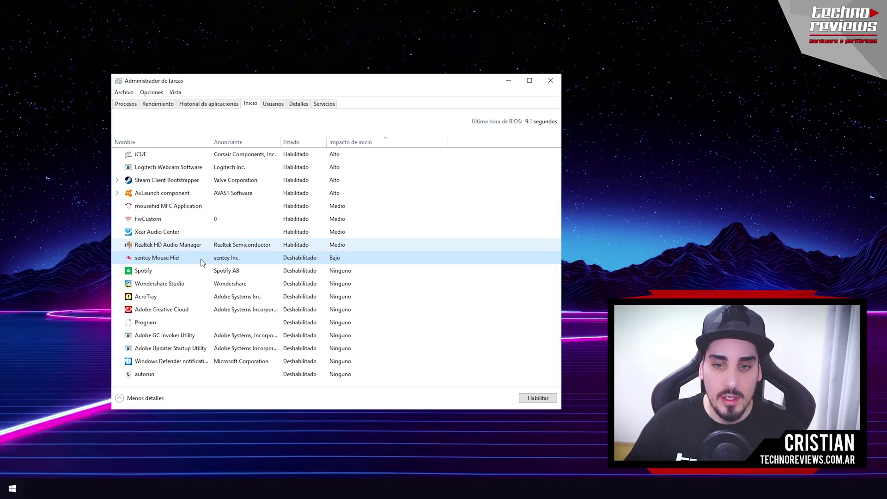
- Examine the disabled startup entries Program, Windows Defender notification, Adobe GC Invoker Utility and Adobe Updater Startup Utility
left_click(183, 323)
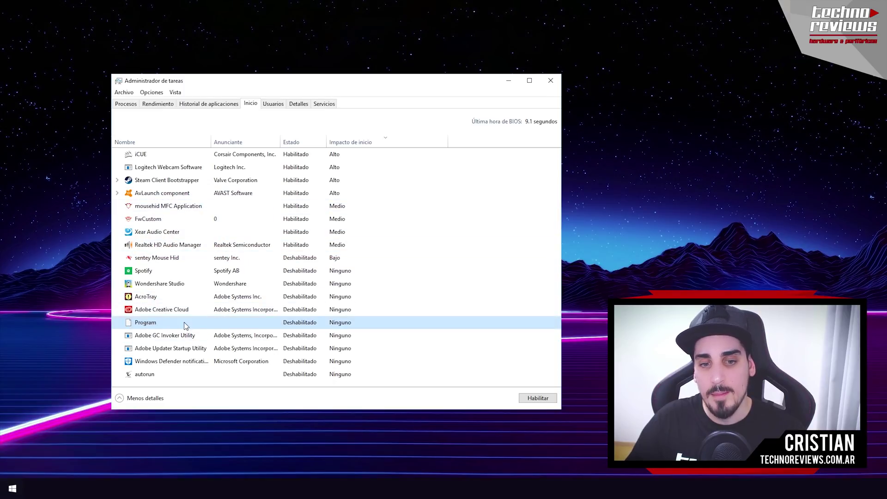
left_click(184, 349)
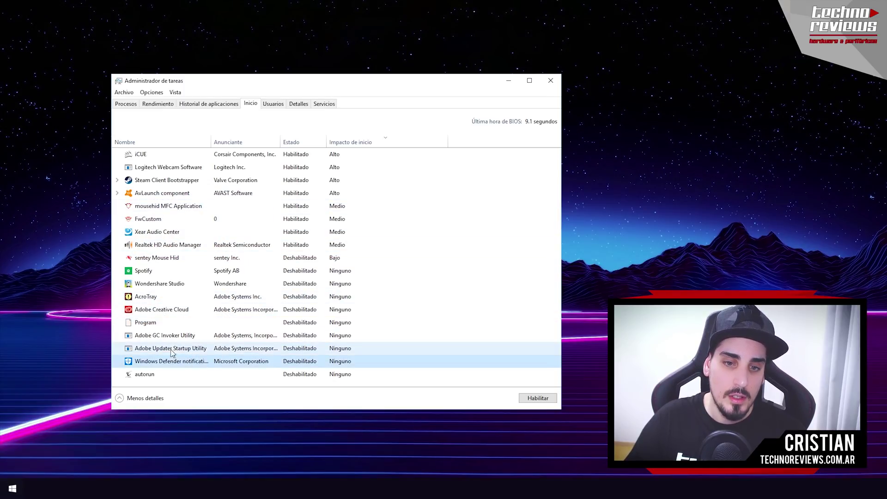
left_click(172, 336)
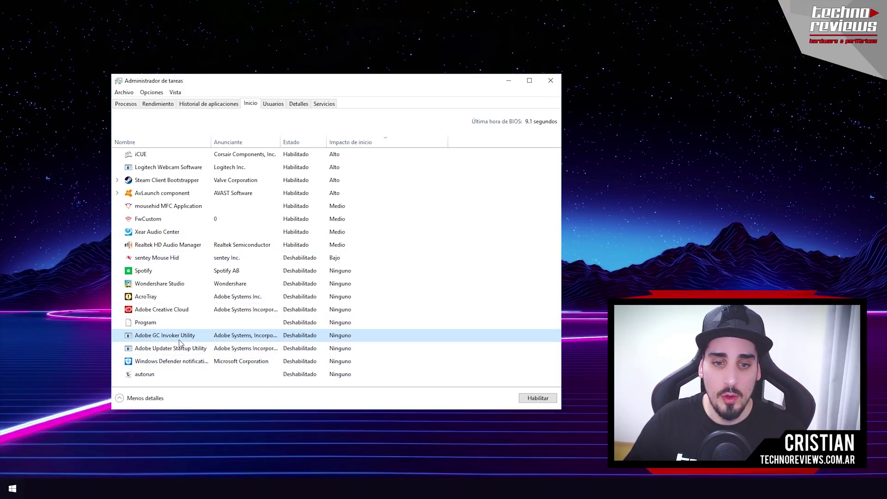
left_click(185, 350)
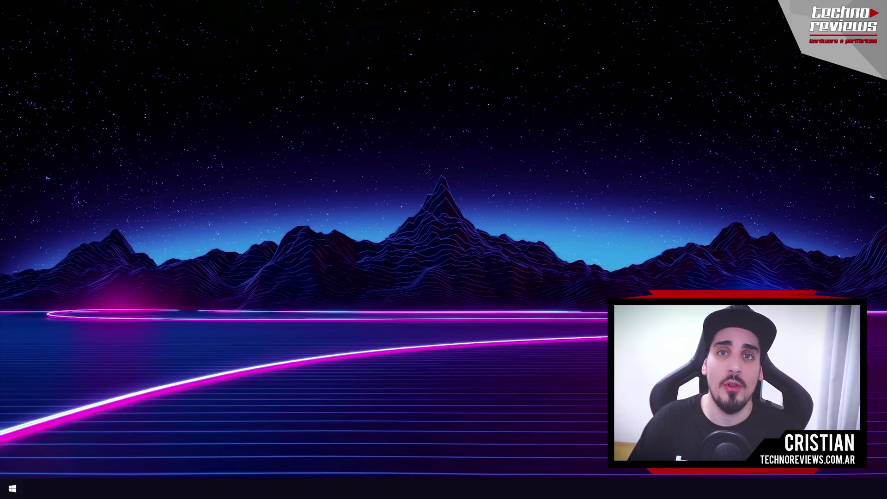
- Search Windows for "ejecutar", open the Run dialog and run msconfig to open System Configuration
key("super")
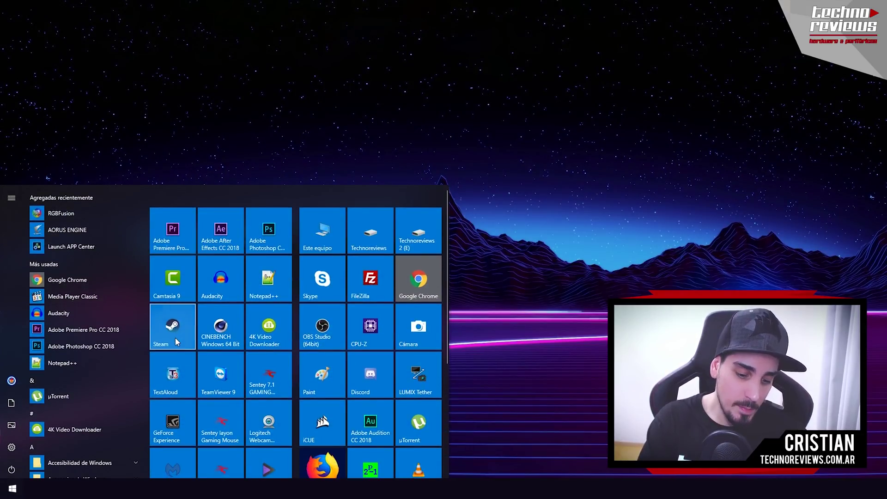
type("ejecutar")
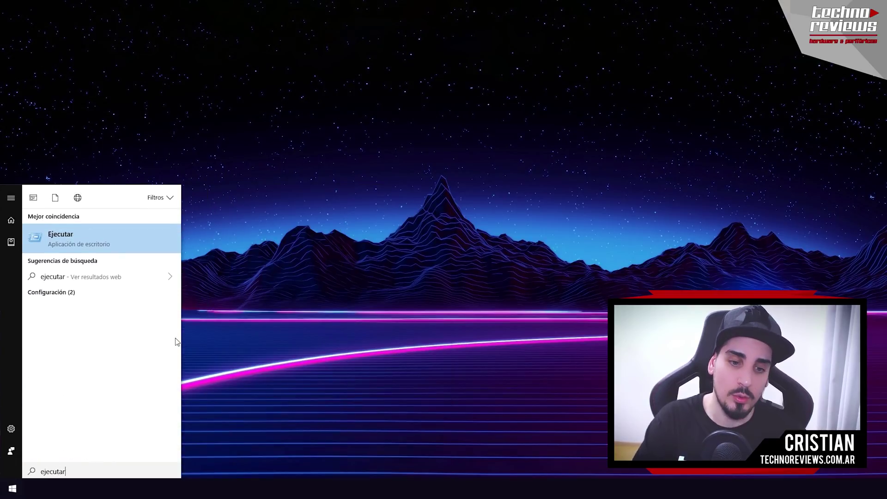
key("Return")
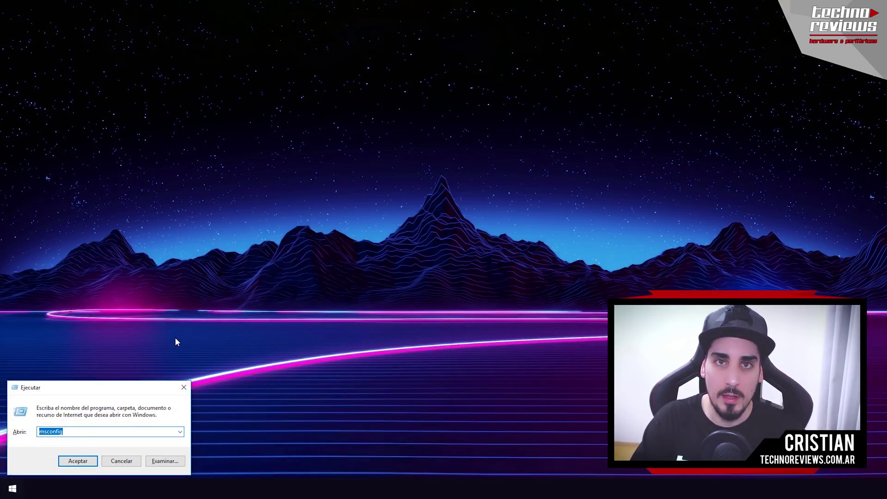
key("Return")
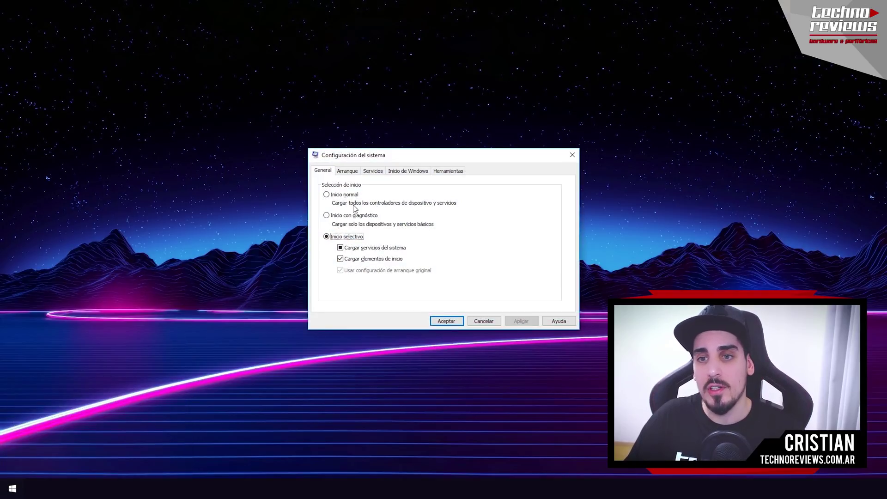
- Enable "Número de procesadores" in the advanced boot options of System Configuration, set it to 12 and accept the dialog
left_click(351, 172)
left_click(356, 238)
left_click(392, 175)
left_click(398, 185)
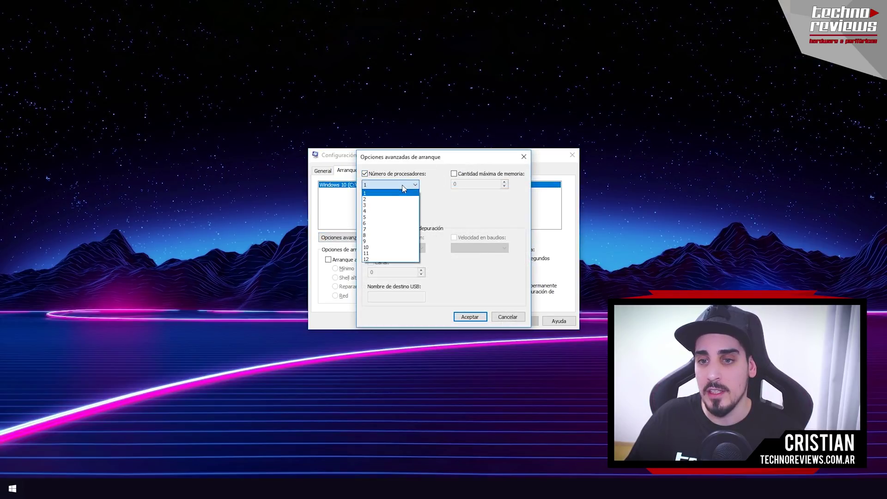
left_click(380, 259)
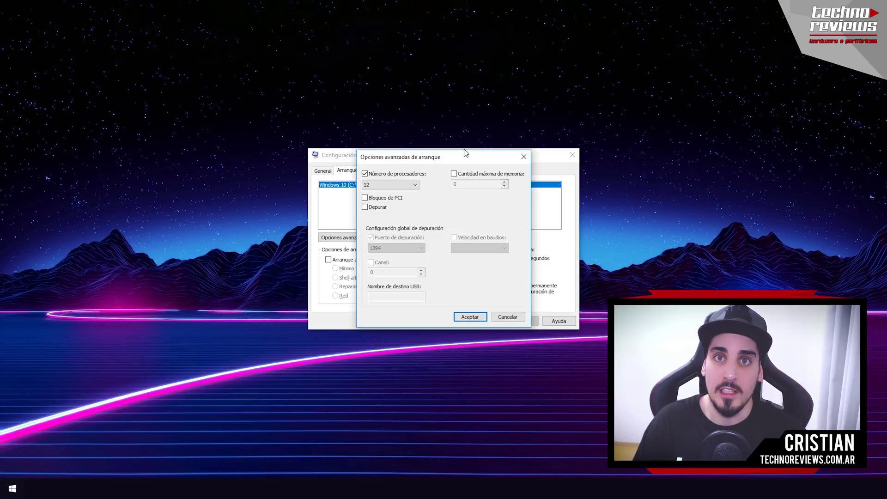
left_click(393, 184)
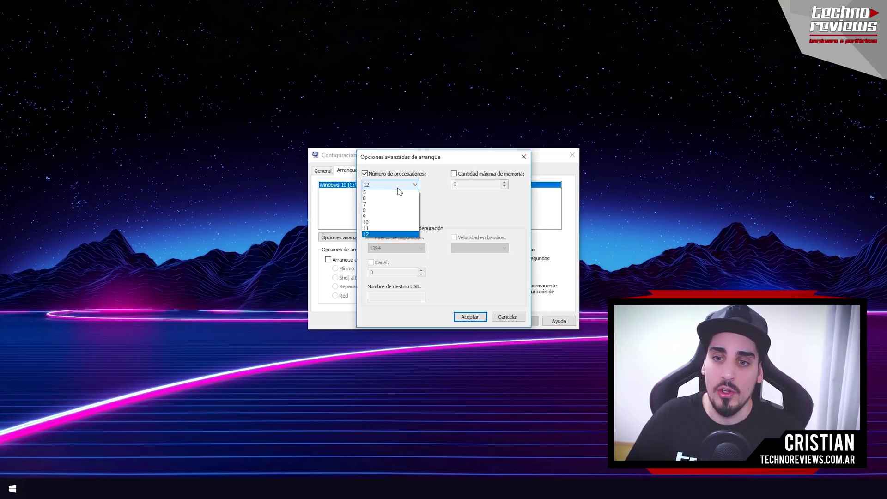
left_click(379, 260)
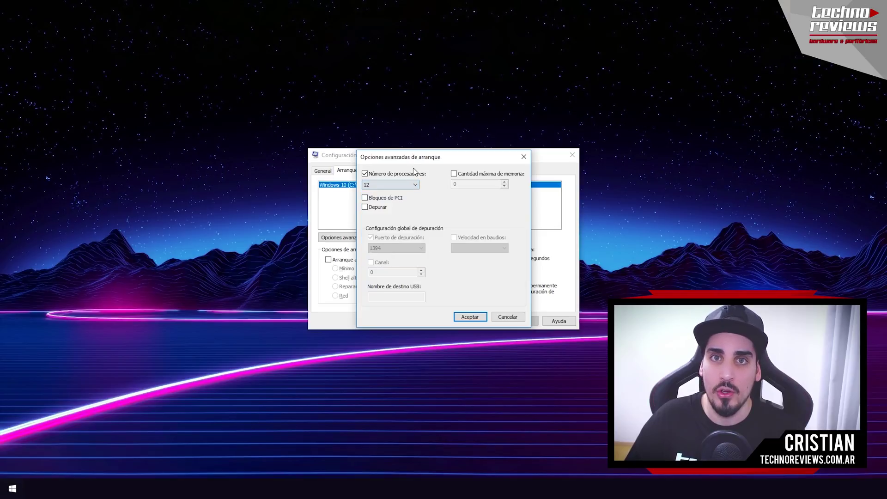
left_click(470, 317)
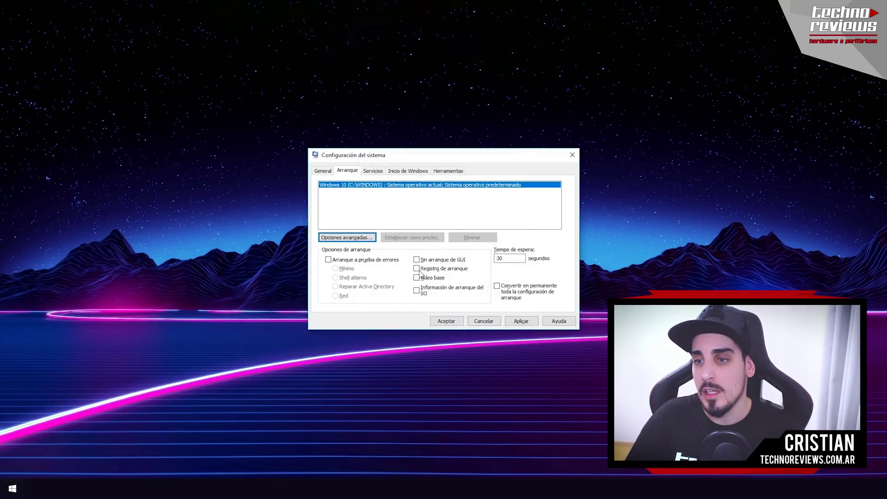
- Set the boot timeout (Tiempo de espera) in System Configuration to 15 seconds
double_click(503, 258)
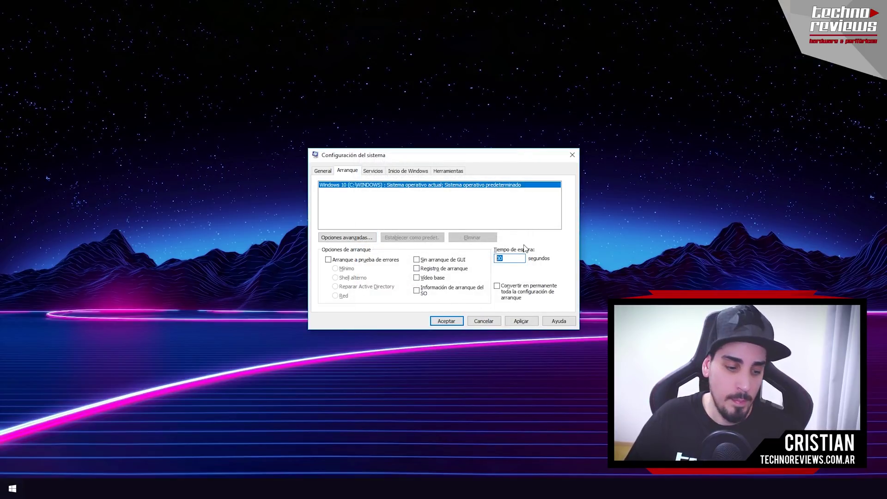
type("15")
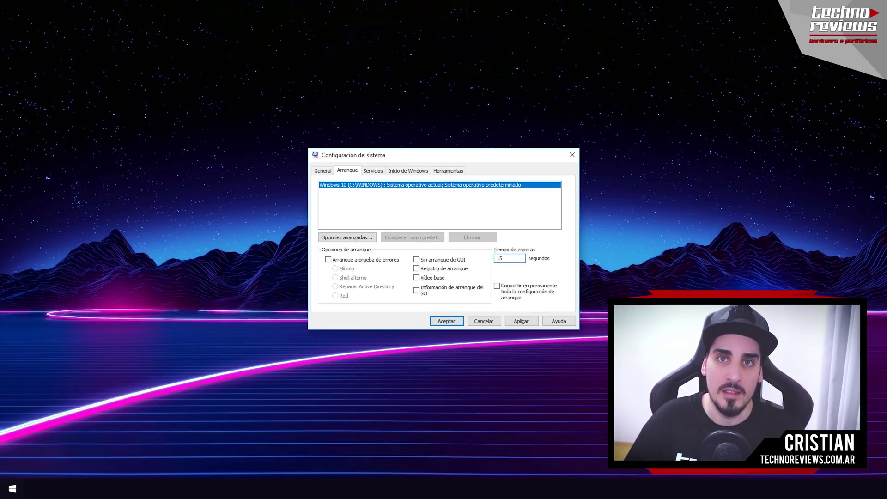